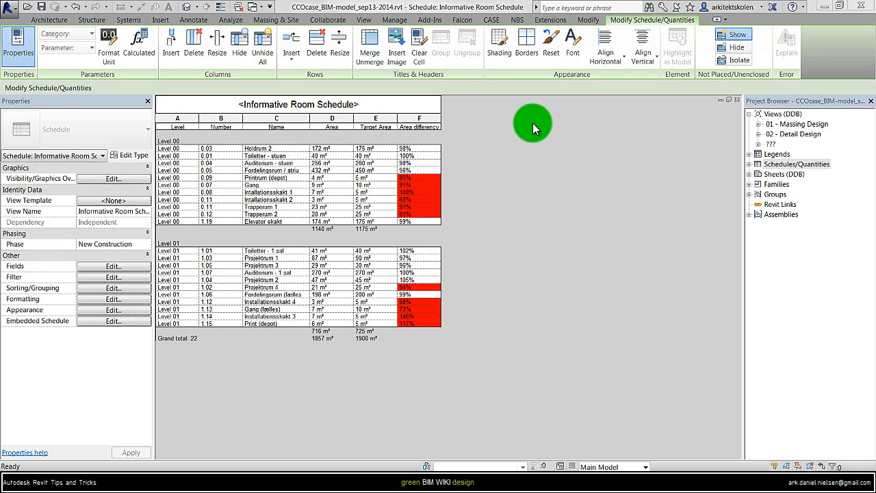
Step: Create a new building component schedule for the Rooms category, named "Informative Room Schedule EX"
left_click(363, 19)
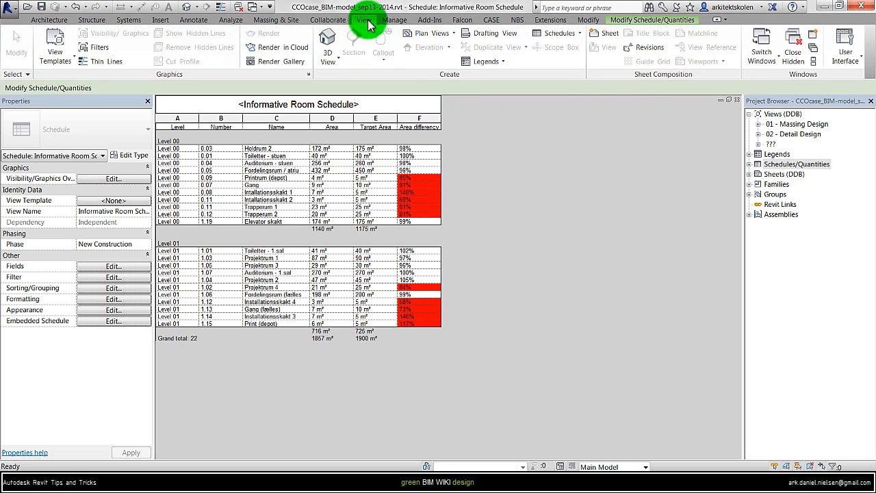
left_click(566, 36)
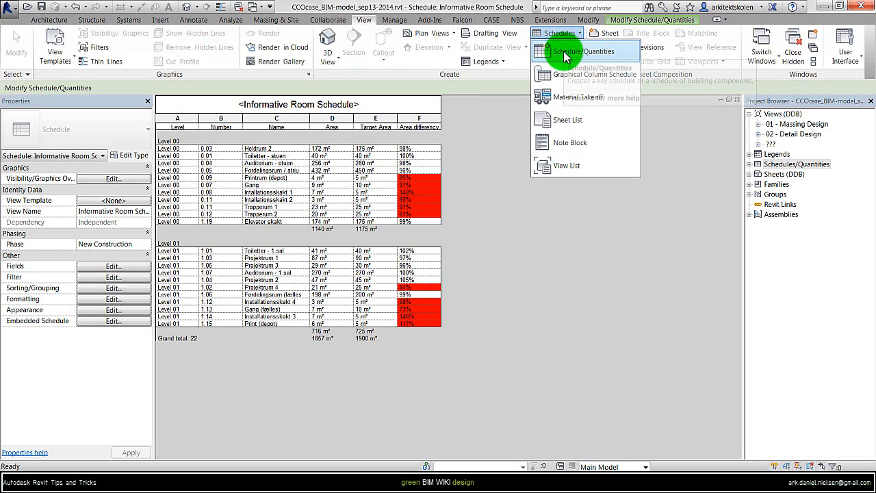
left_click(565, 55)
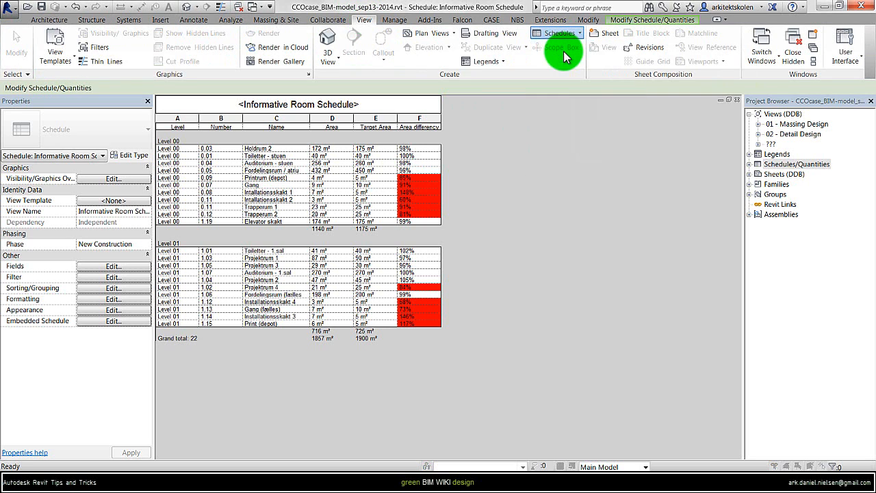
left_click_drag(388, 196, 384, 278)
left_click(315, 208)
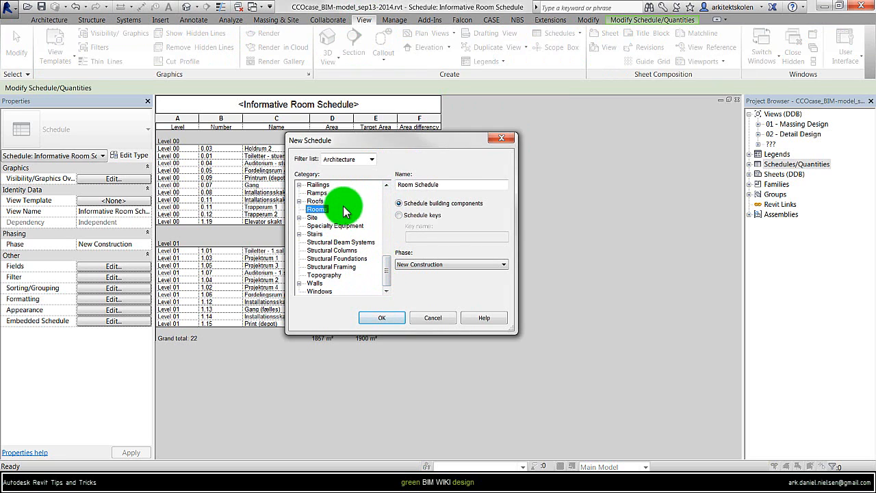
left_click(417, 185)
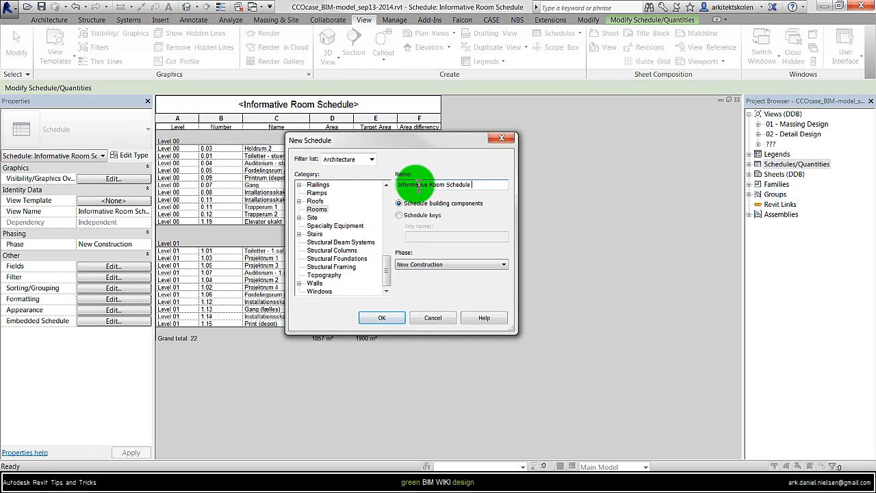
left_click(382, 317)
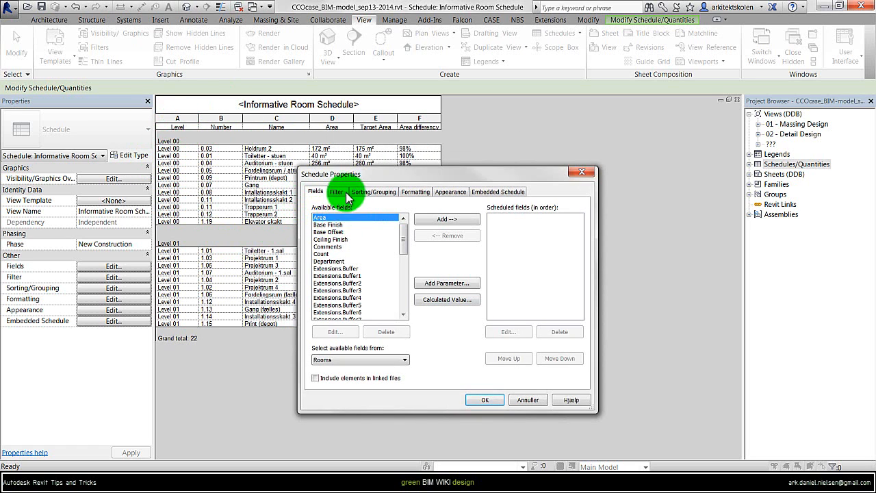
Step: Add the Area, Name, Number and Level fields to the new room schedule
left_click(448, 219)
scroll(330, 240, "down", 10)
left_click(327, 239)
left_click(429, 220)
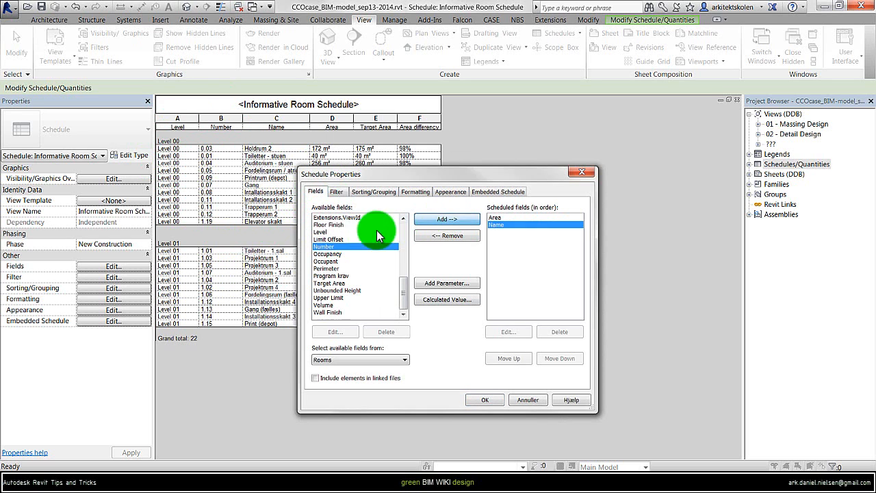
left_click(447, 219)
left_click(326, 239)
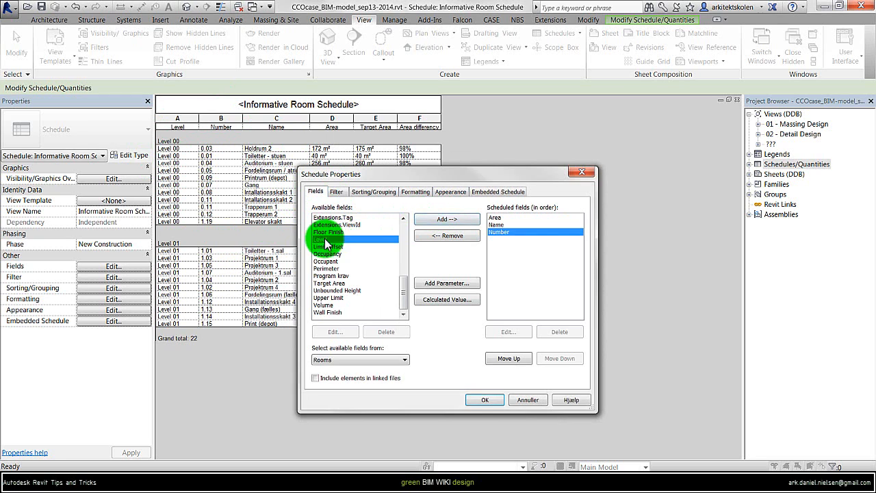
left_click(443, 218)
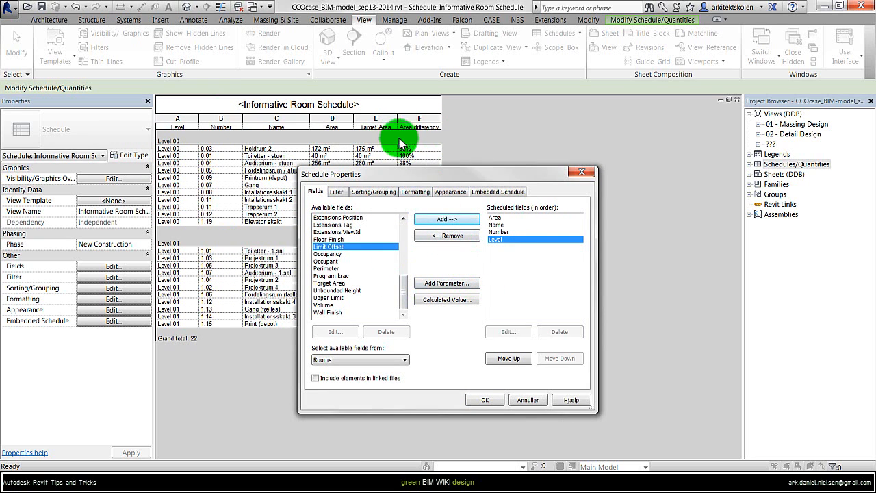
Step: Add a project parameter named "Target Area EX" of type Area, grouped under Analysis Results, to the schedule
left_click(447, 282)
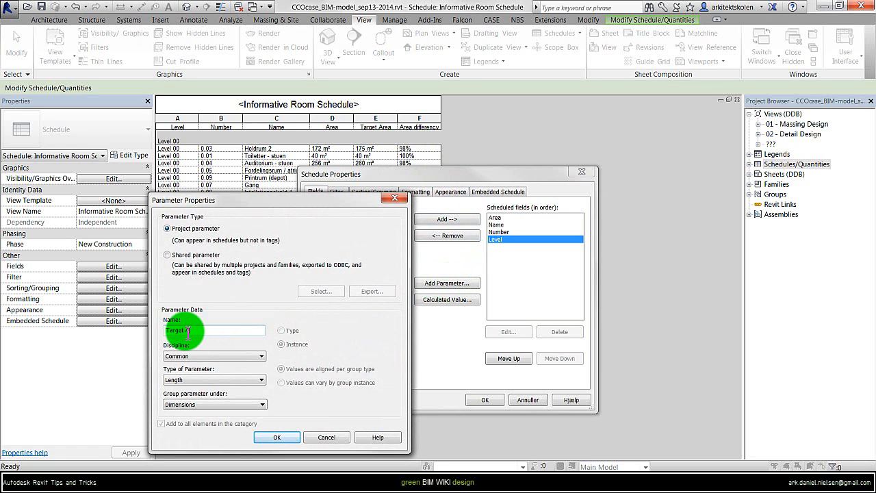
left_click(188, 333)
type("Target Area EX")
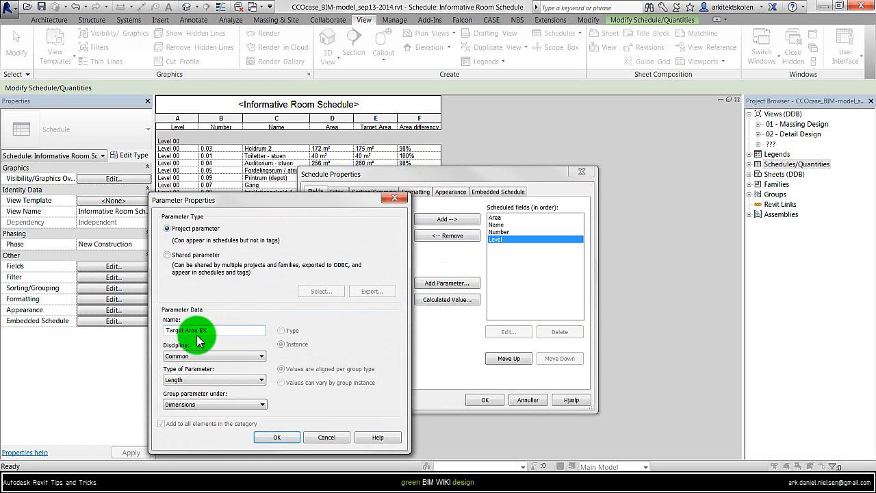
left_click_drag(200, 331, 213, 333)
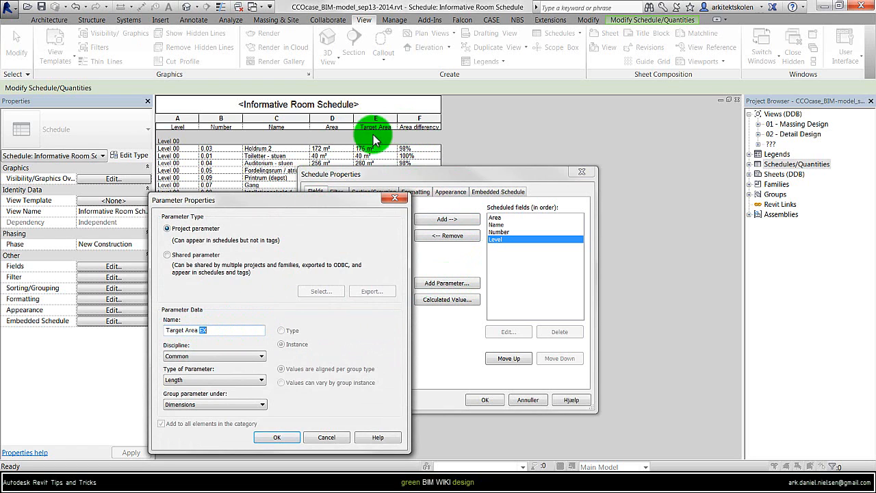
left_click(211, 329)
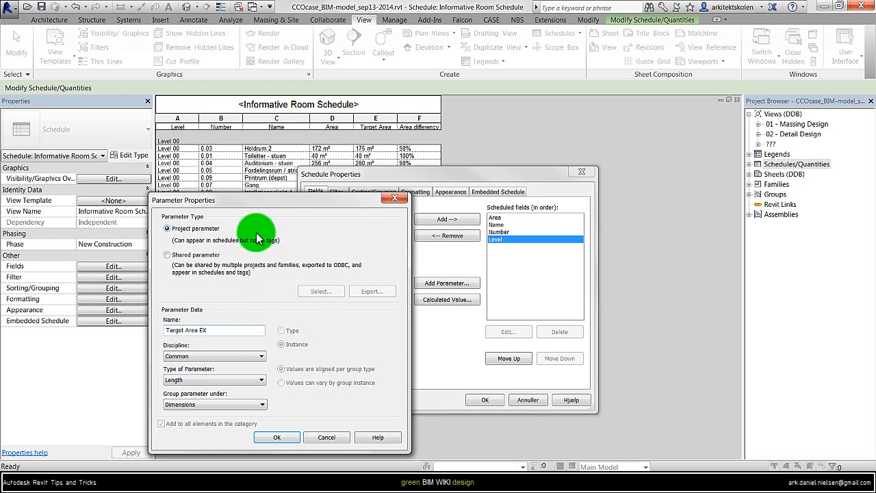
left_click(217, 381)
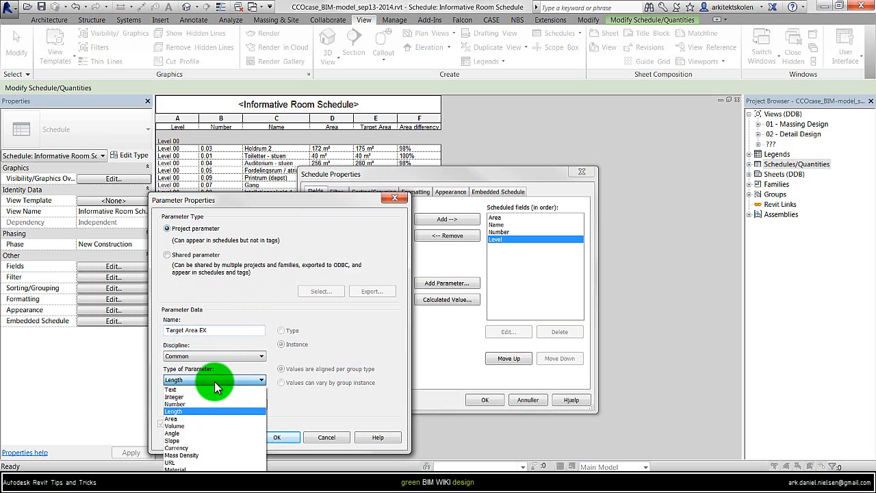
left_click(189, 419)
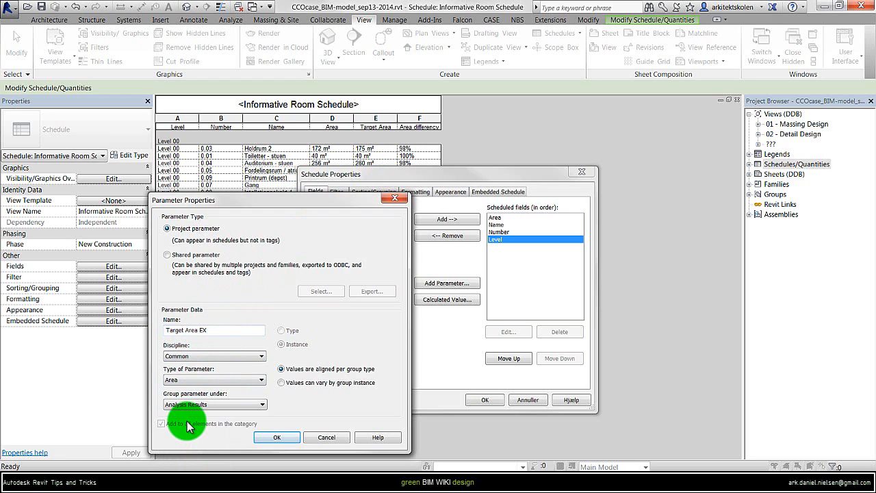
left_click(226, 404)
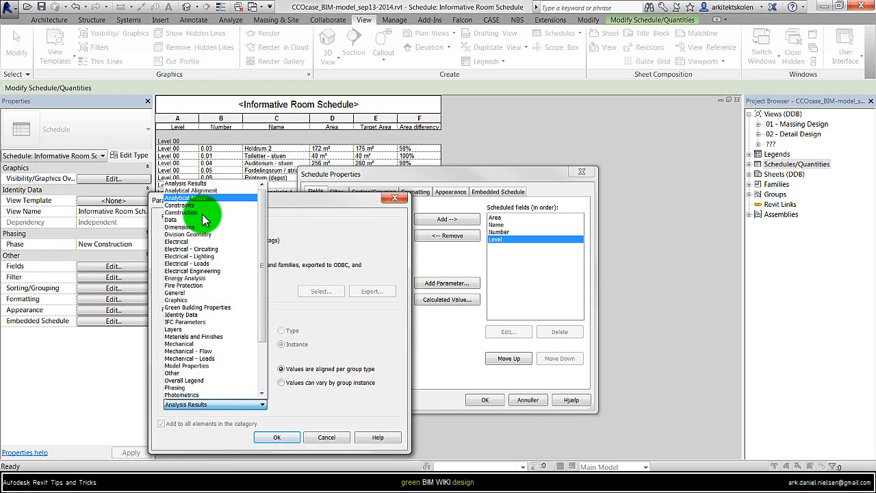
left_click(198, 184)
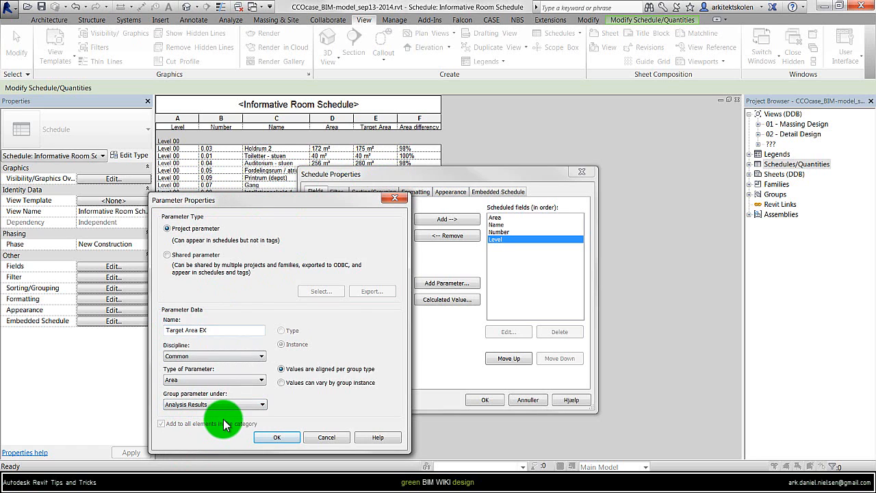
left_click(277, 438)
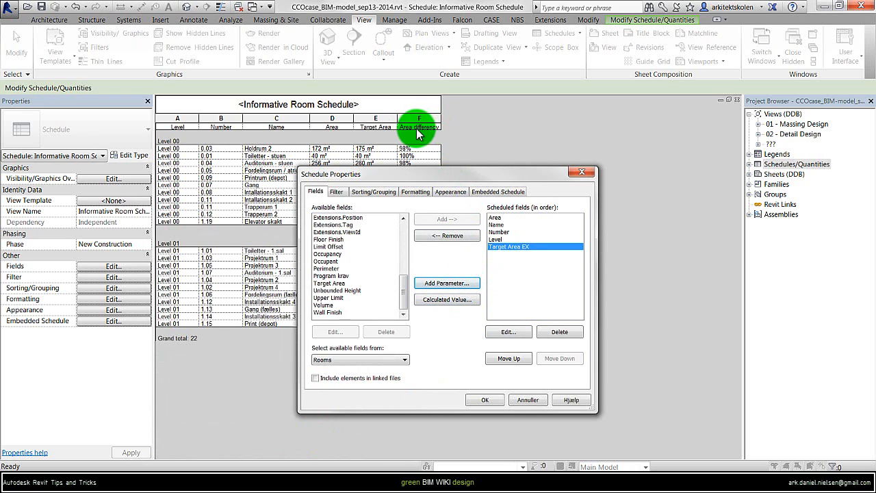
Step: Add a calculated value named "Area Differency EX" with the Number-type formula Area/Target Area EX, and accept the schedule properties
left_click(441, 303)
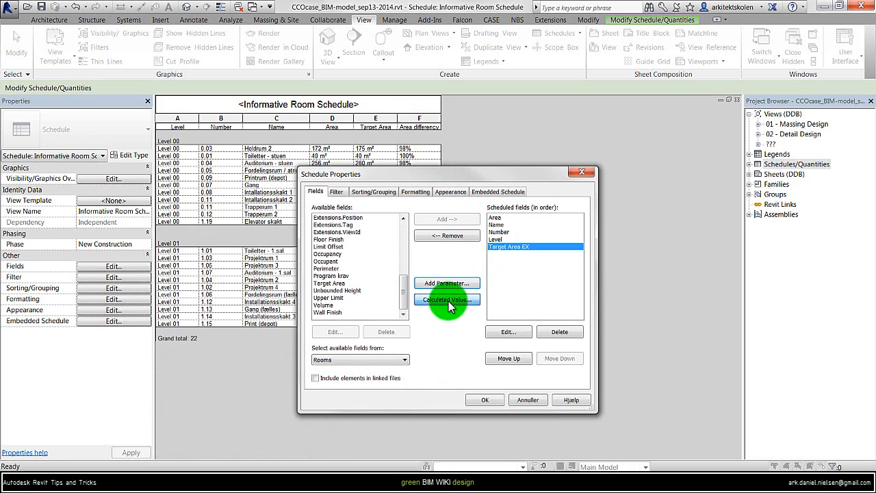
left_click(310, 326)
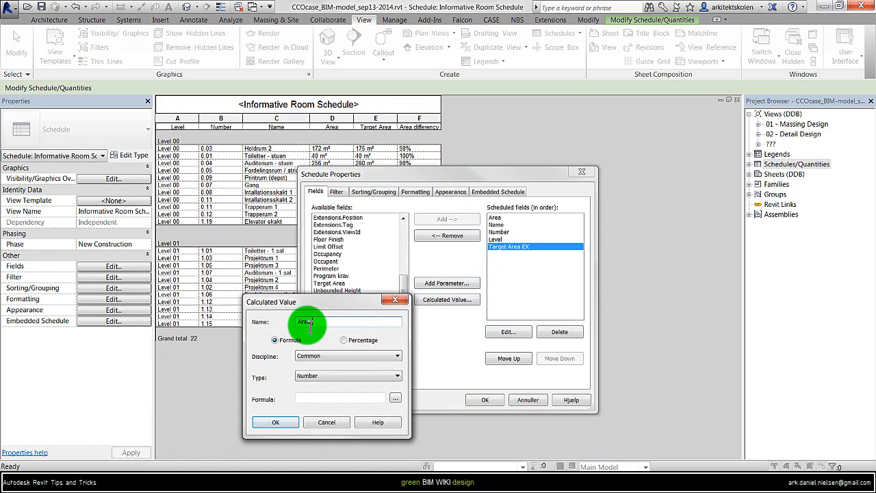
type("Area Differency EX")
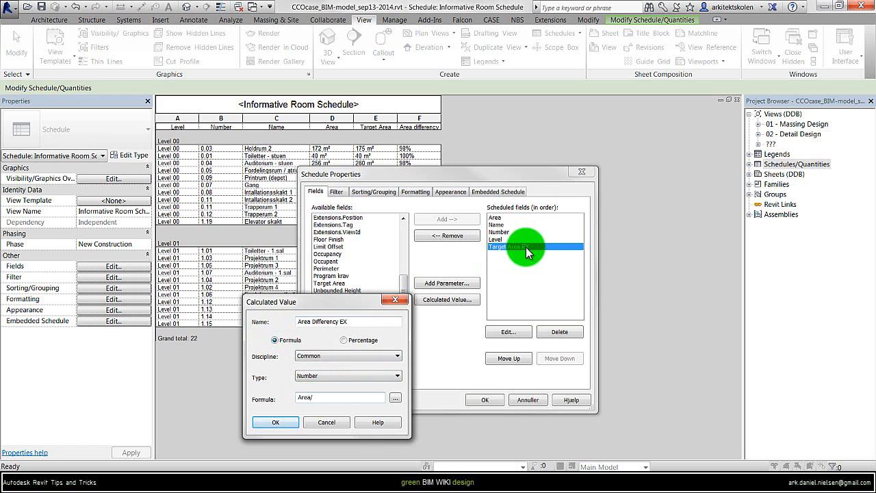
left_click(396, 398)
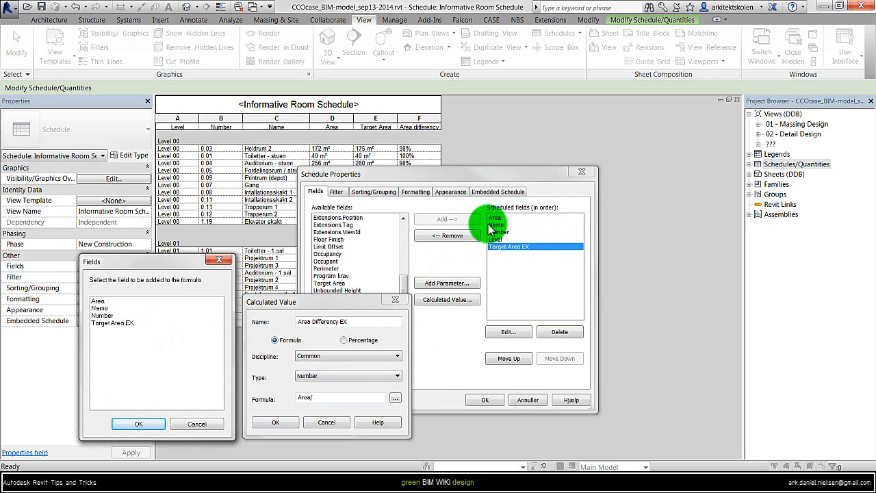
left_click(94, 323)
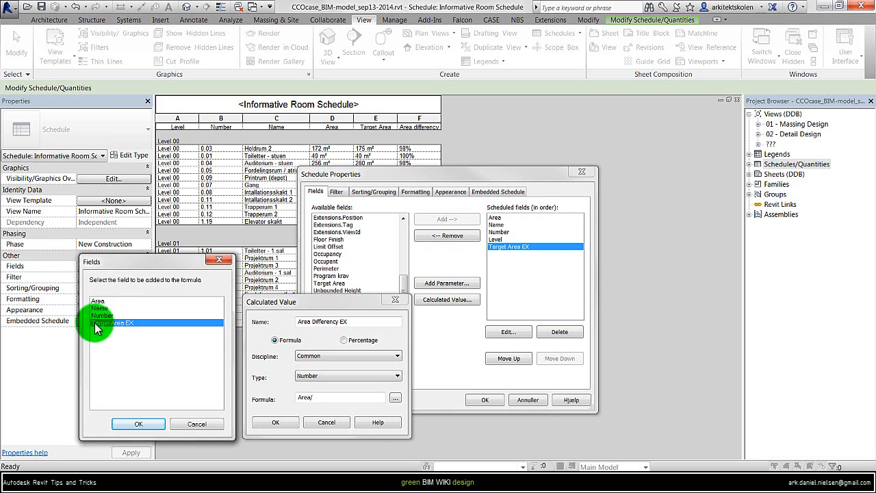
left_click(135, 419)
left_click(276, 422)
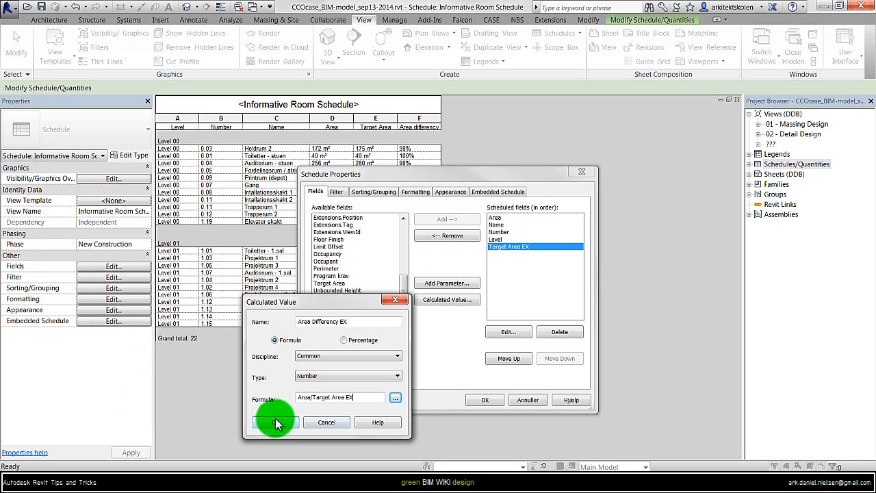
left_click(486, 402)
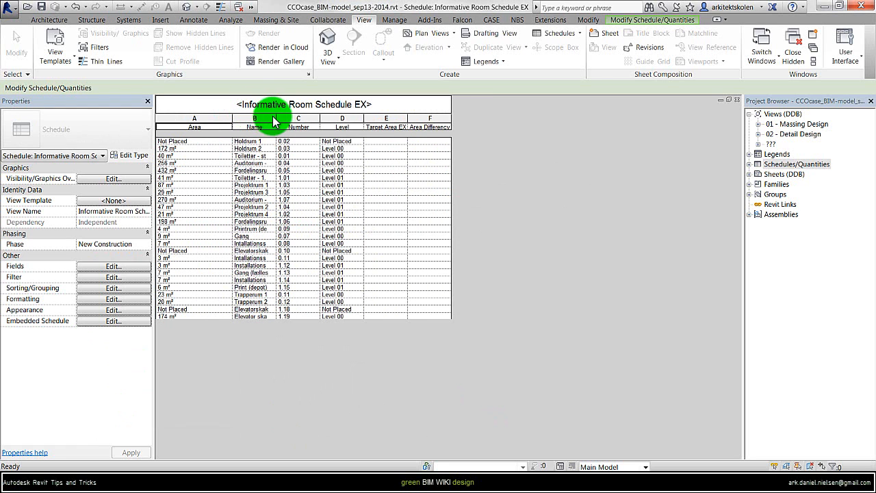
Step: Widen the Name, Number, Level and Area Differency EX columns of the schedule so their text fits
left_click_drag(275, 122, 456, 118)
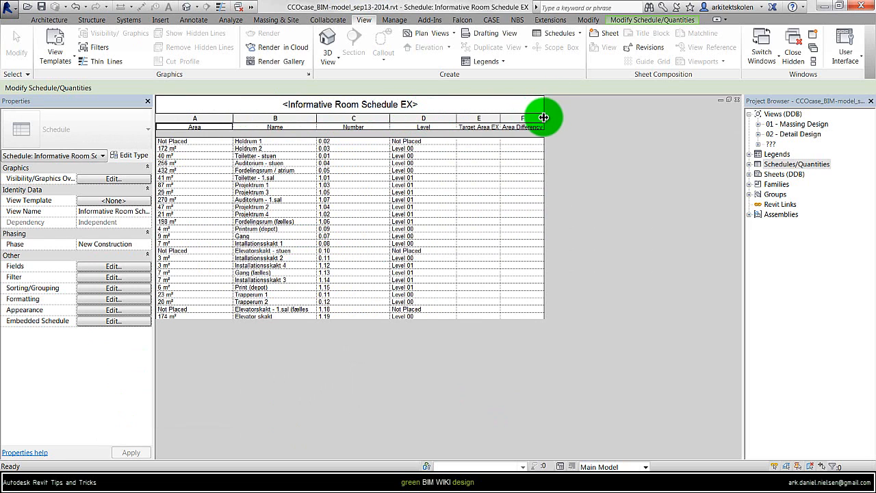
left_click_drag(544, 118, 575, 117)
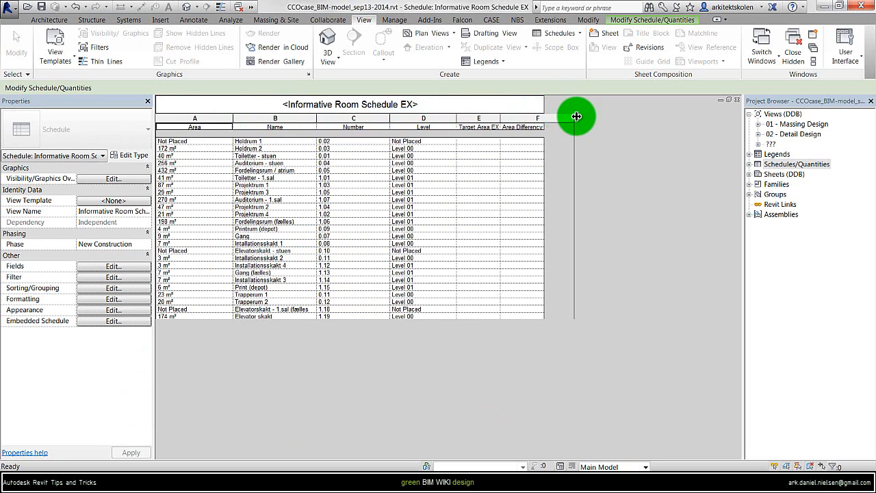
Step: Reorder the scheduled fields to Level, Number, Name, Area, Target Area EX, Area Differency EX
left_click(112, 267)
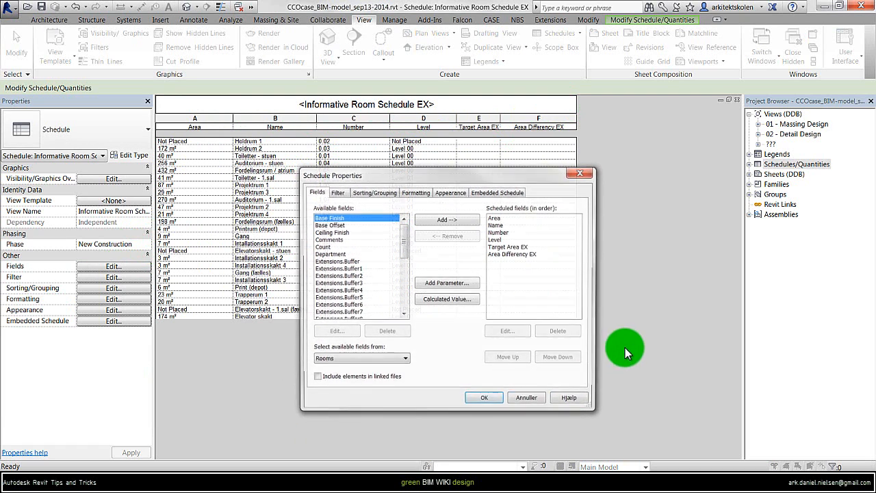
left_click(498, 240)
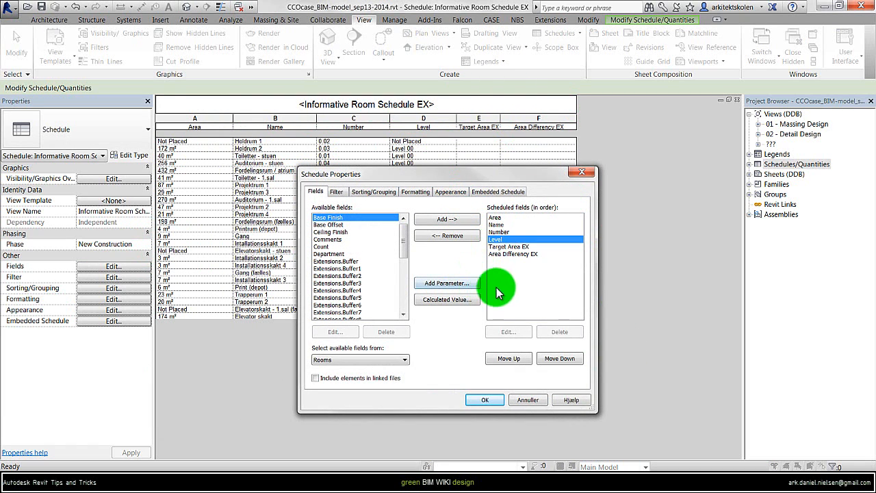
left_click(515, 358)
left_click(515, 358)
left_click(515, 358)
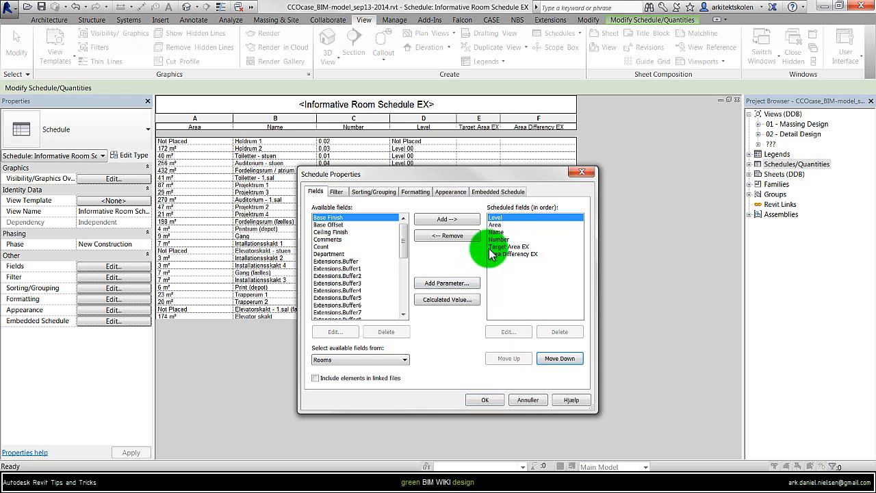
left_click(498, 239)
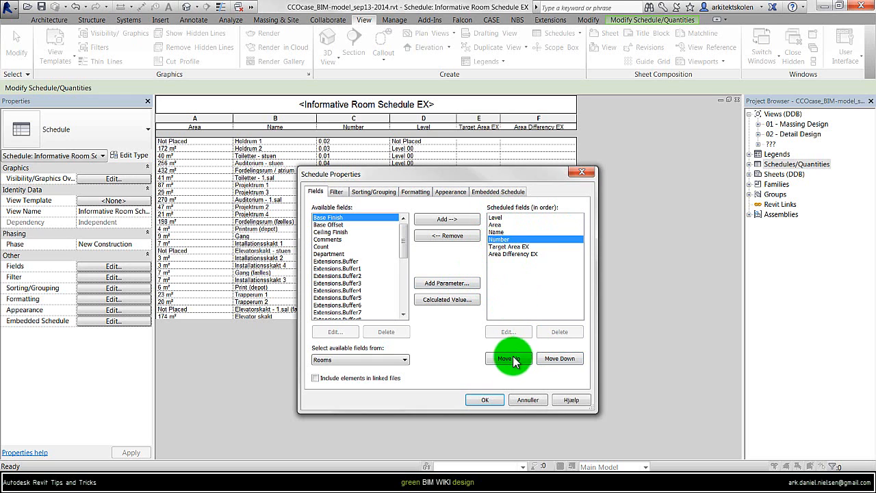
left_click(514, 358)
left_click(514, 359)
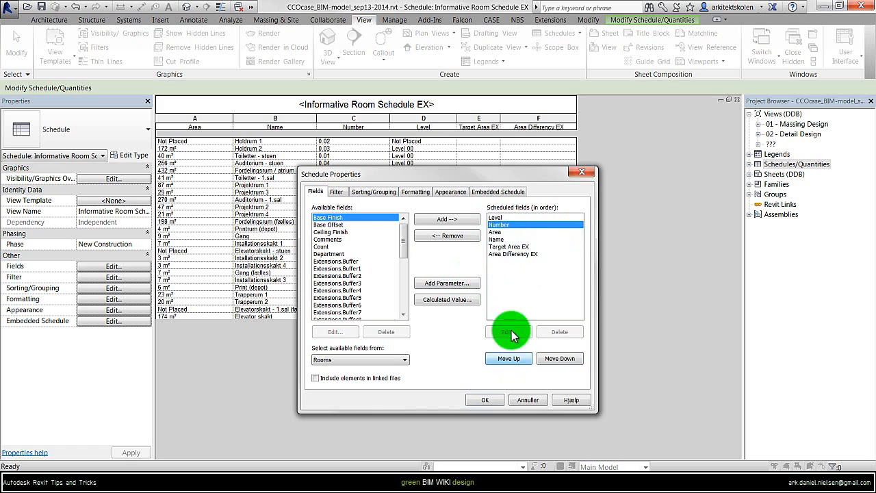
left_click(499, 238)
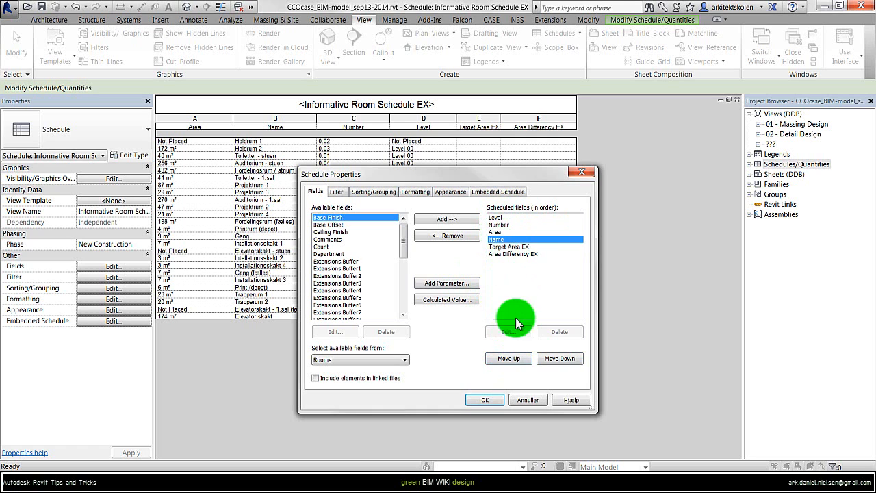
left_click(511, 360)
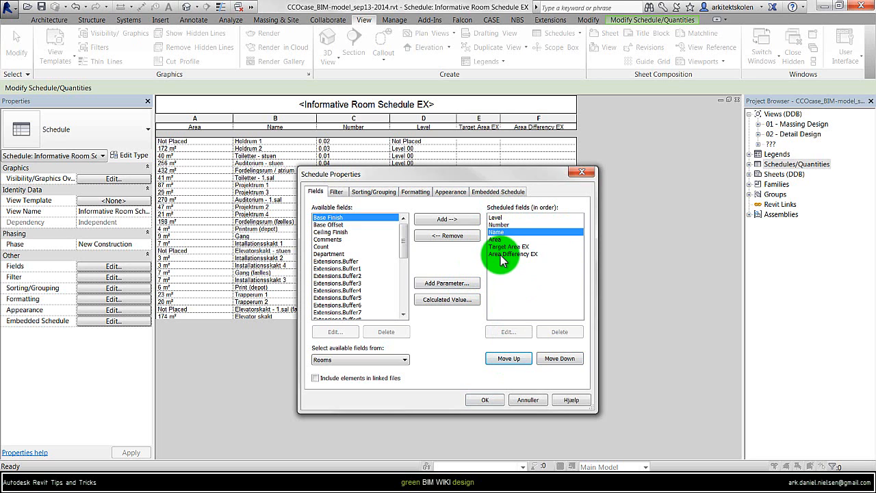
key("Return")
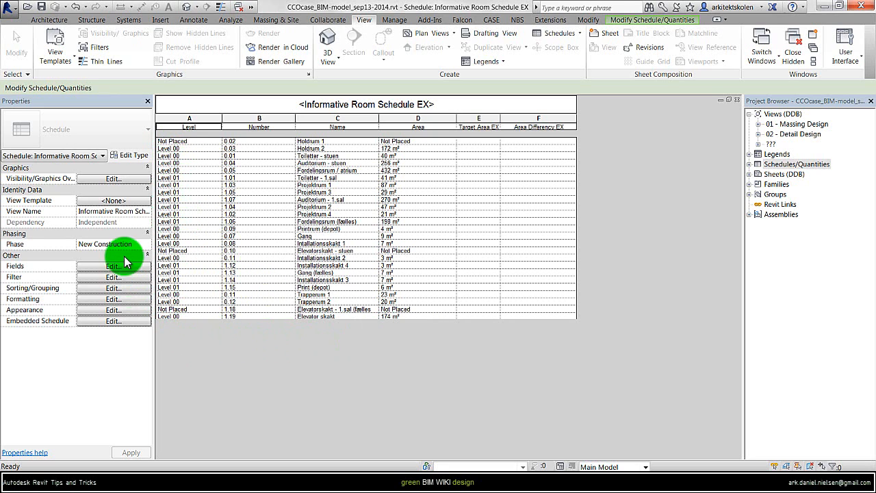
Step: Sort the schedule by Level with a header and a Totals only footer, and turn on grand totals with title, count, and totals
left_click(113, 288)
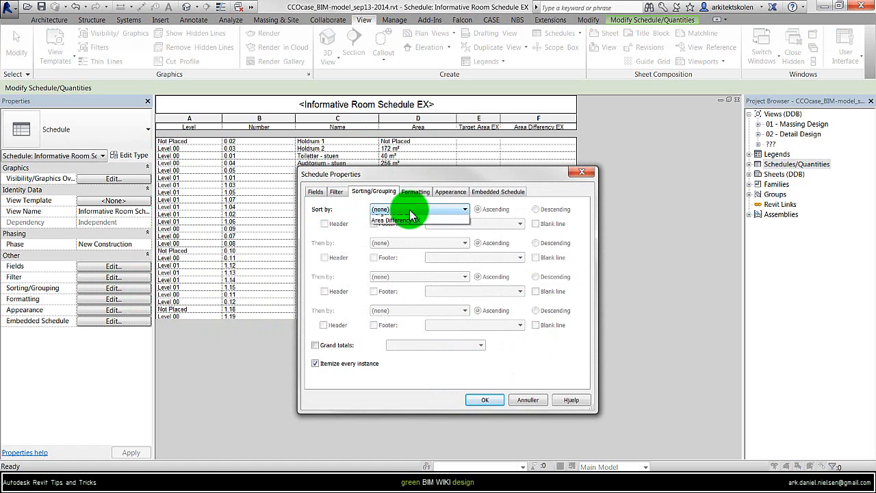
left_click(382, 223)
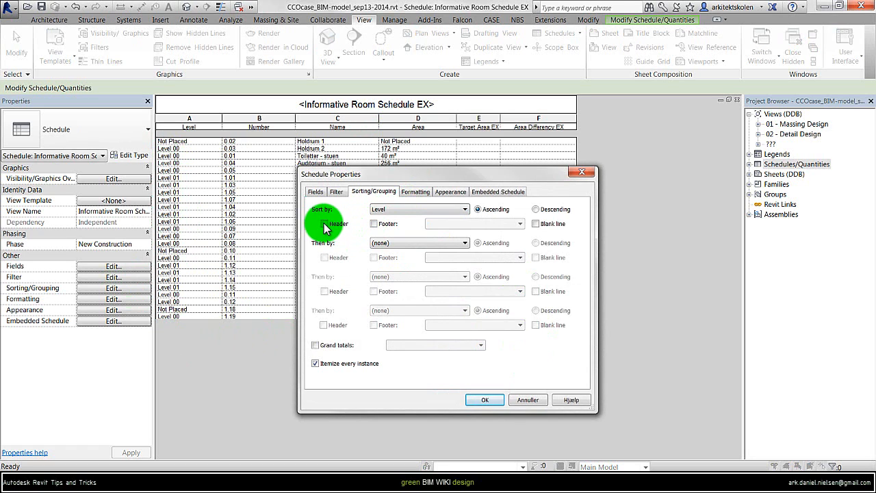
left_click(325, 225)
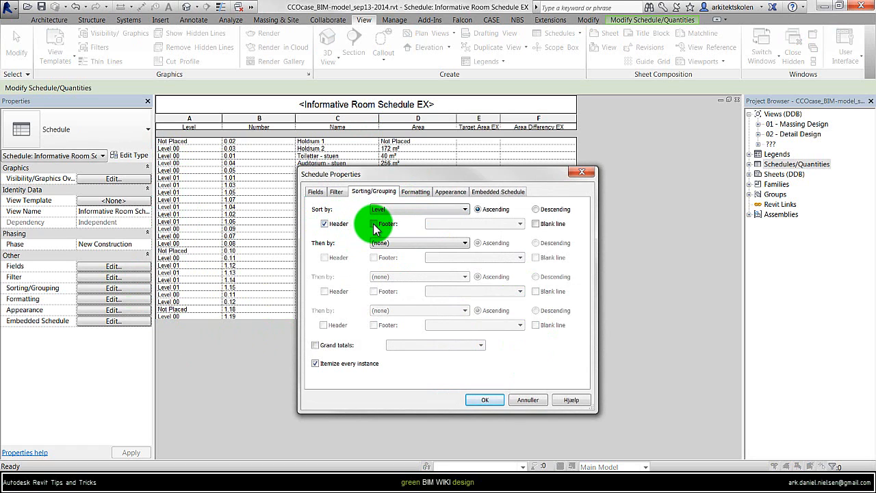
left_click(374, 224)
left_click(454, 224)
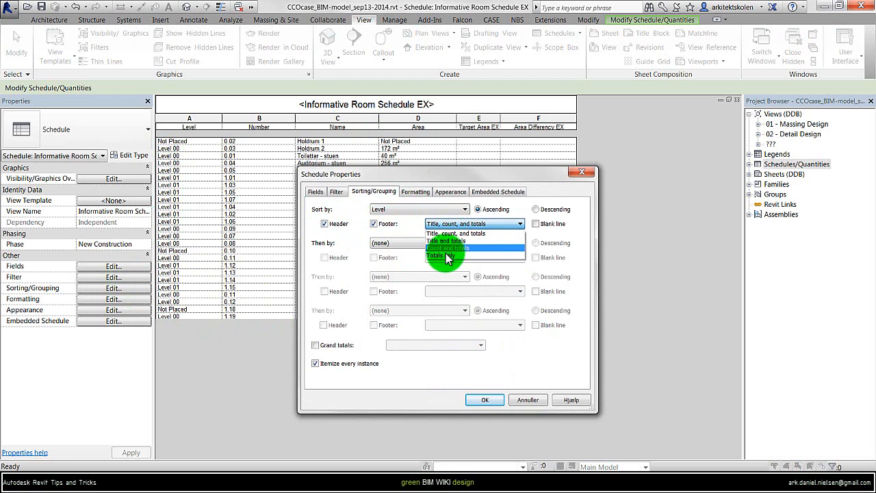
left_click(446, 255)
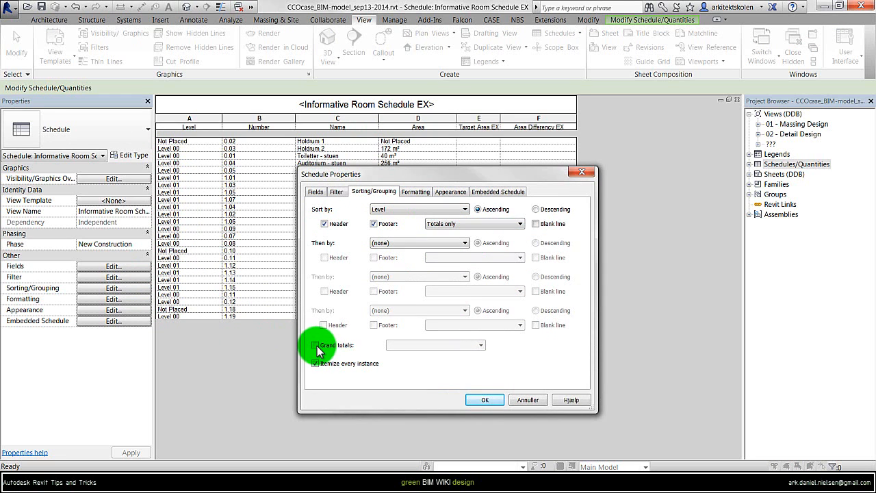
left_click(316, 345)
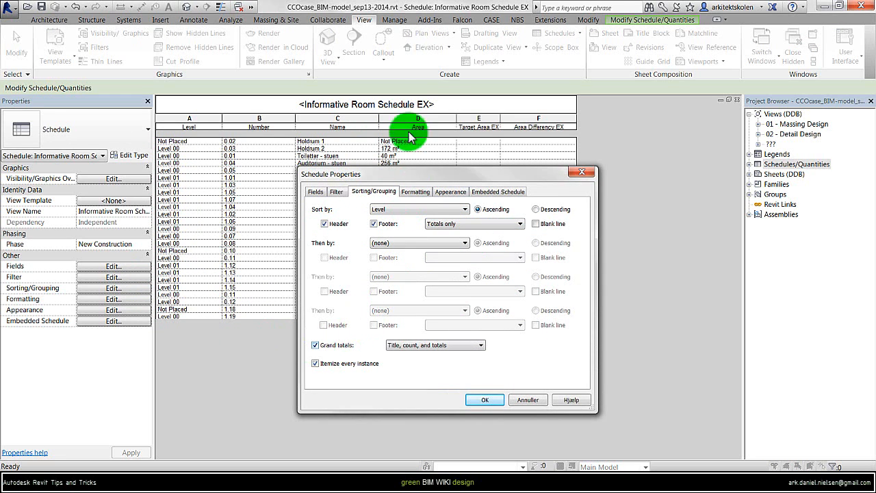
left_click(487, 401)
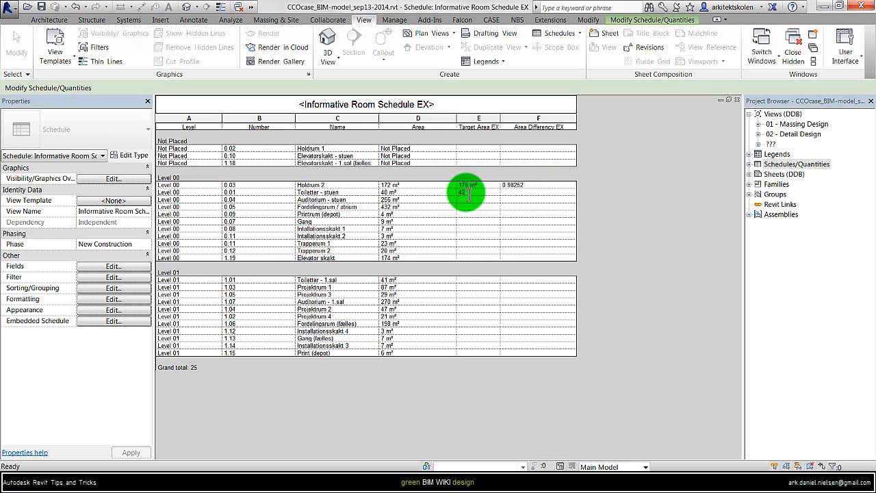
Step: Enter Target Area EX values of 175, 42 and 275 m² for Holdrum 2, Toiletter - stuen and Auditorium - stuen
key("Return")
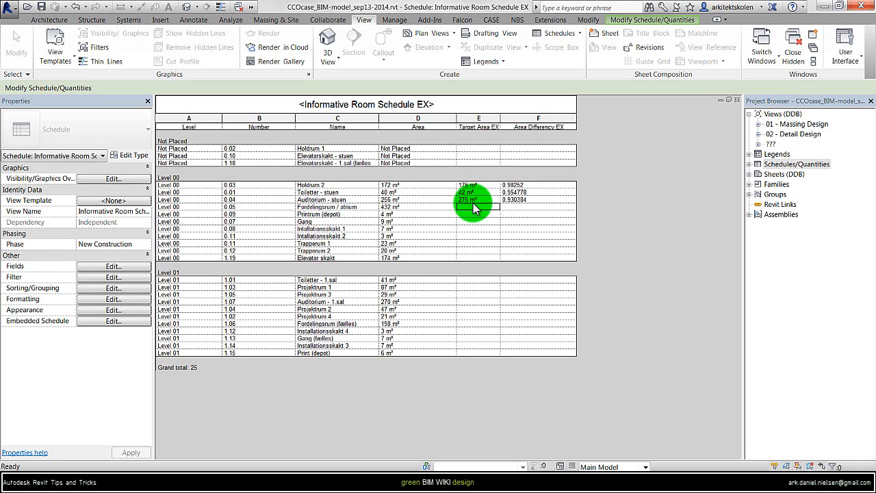
Step: Turn on Calculate totals for the Area and Target Area EX fields of the schedule
left_click(107, 301)
left_click(321, 238)
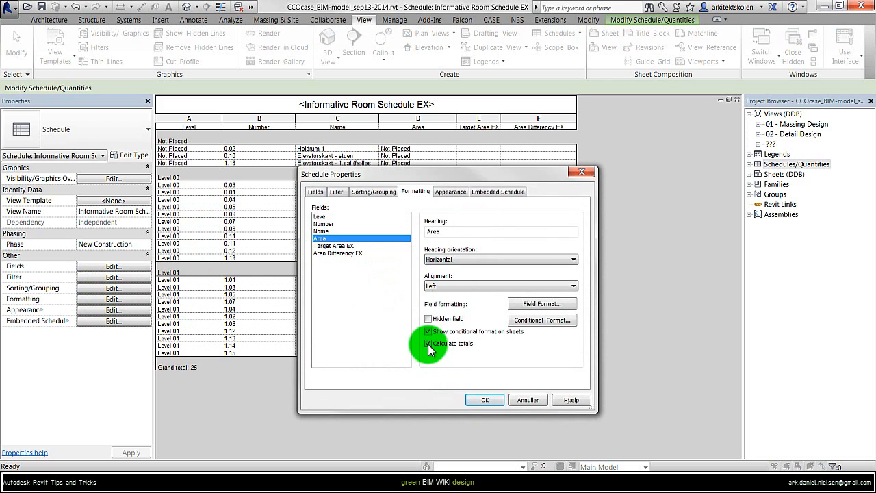
left_click(336, 246)
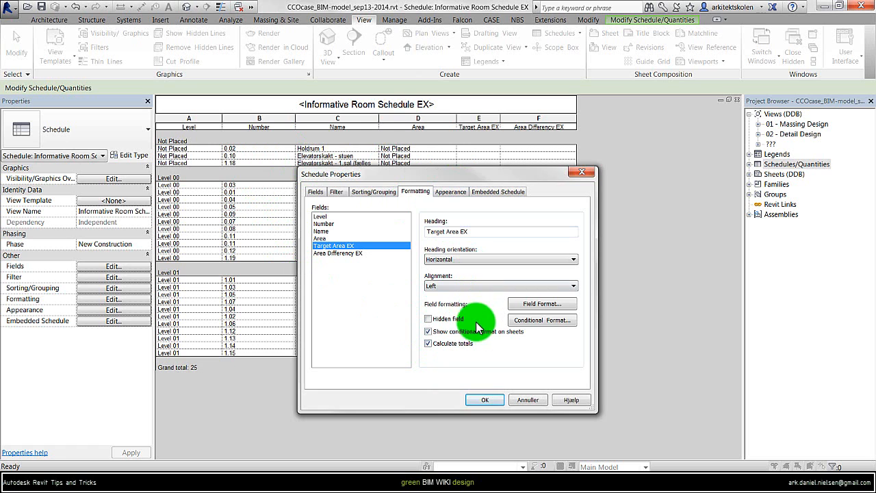
left_click(484, 401)
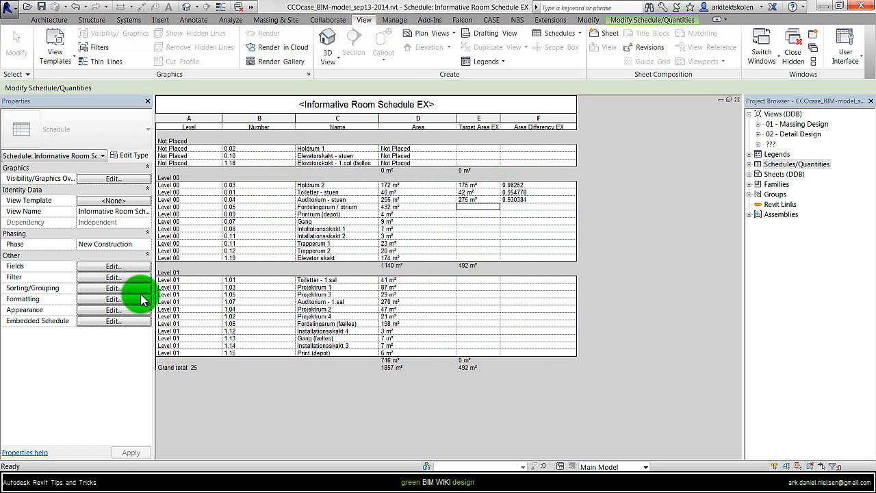
Step: Override the default format of the Area Differency EX field with Percentage units and the % unit symbol
left_click(108, 301)
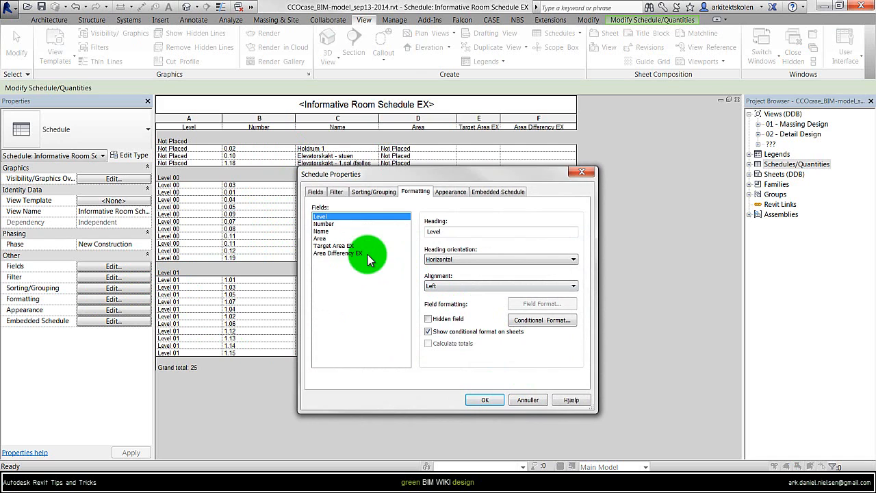
left_click(330, 253)
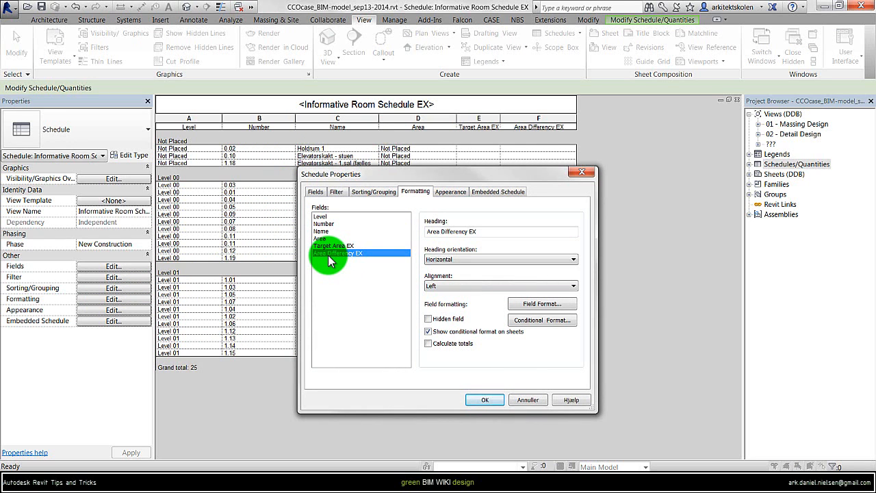
left_click(544, 320)
key("Escape")
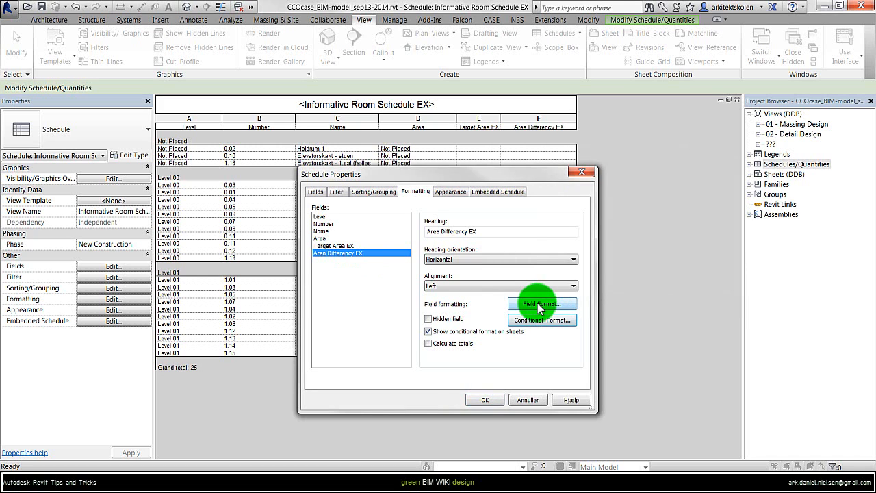
left_click(541, 304)
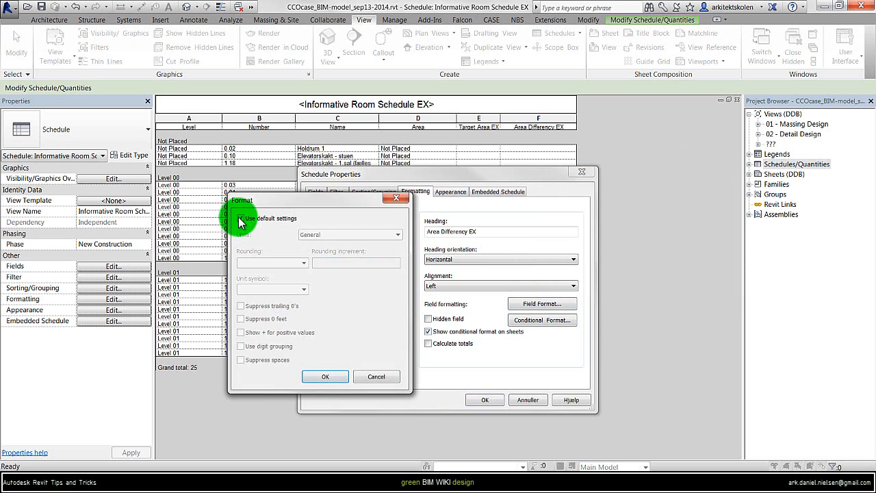
left_click(240, 219)
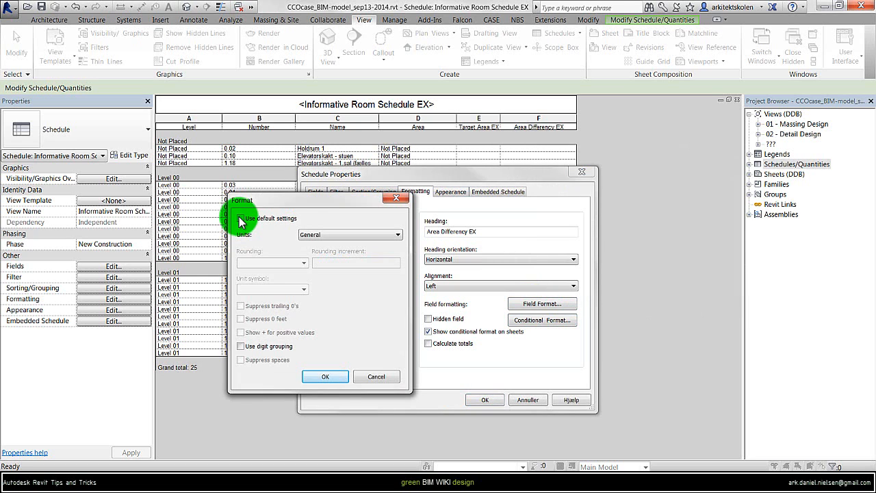
left_click(333, 236)
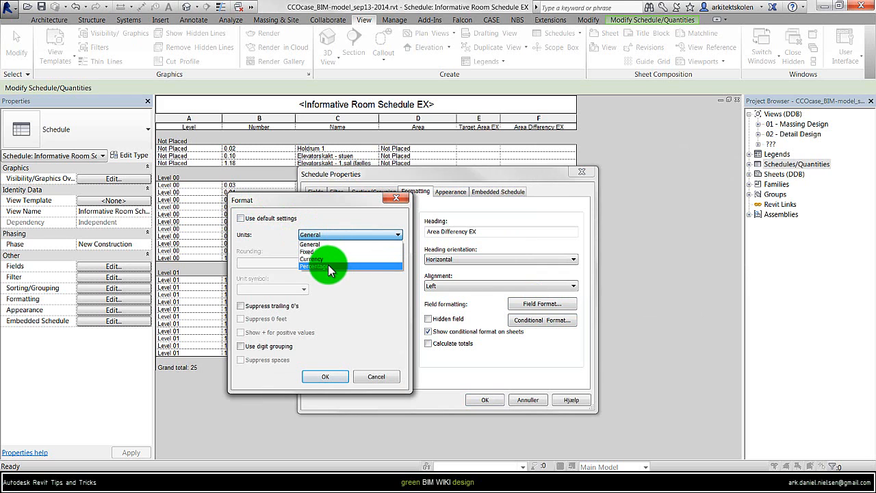
left_click(328, 265)
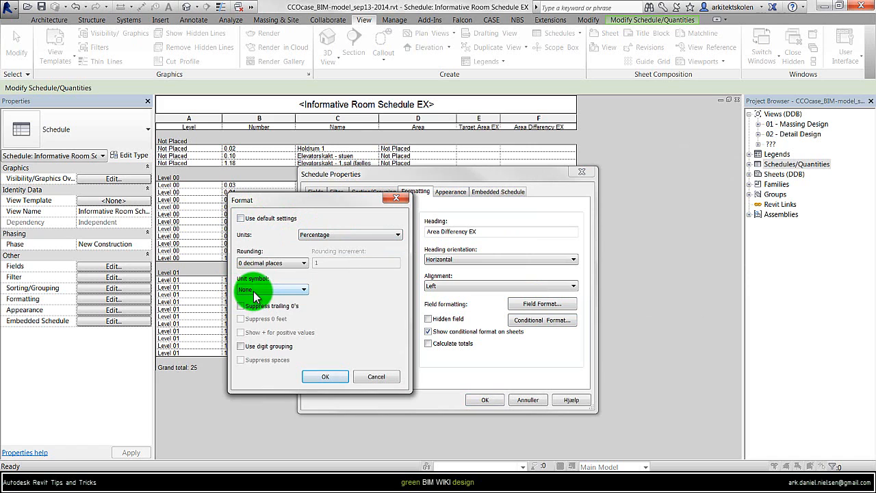
left_click(254, 290)
left_click(247, 308)
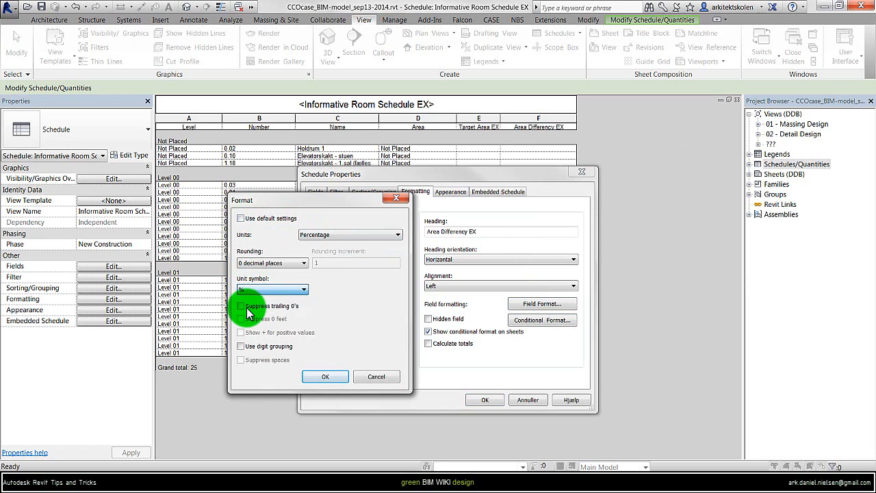
left_click(326, 376)
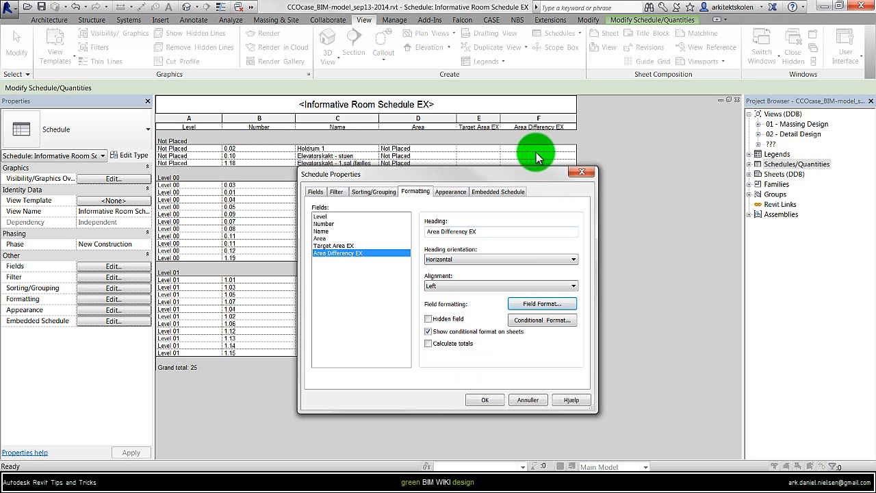
Step: Give Area Differency EX a conditional format with a red background for values between 95 and 105, and accept the schedule properties
left_click(536, 322)
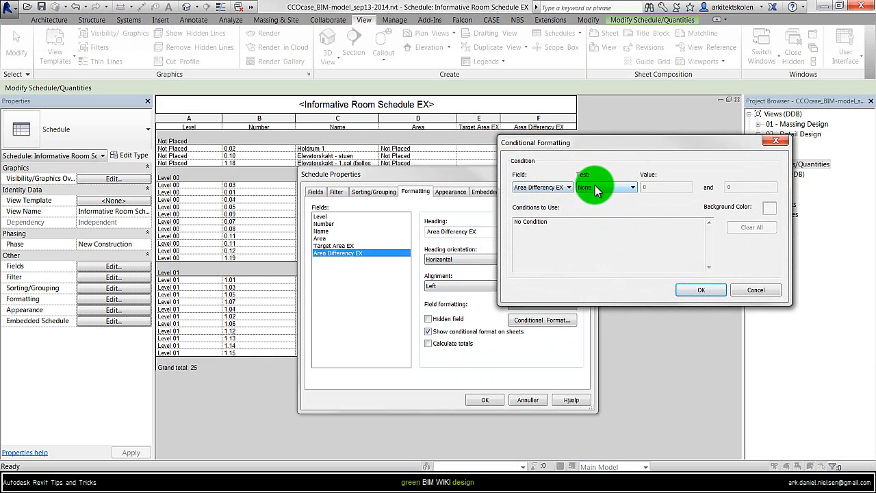
left_click(595, 189)
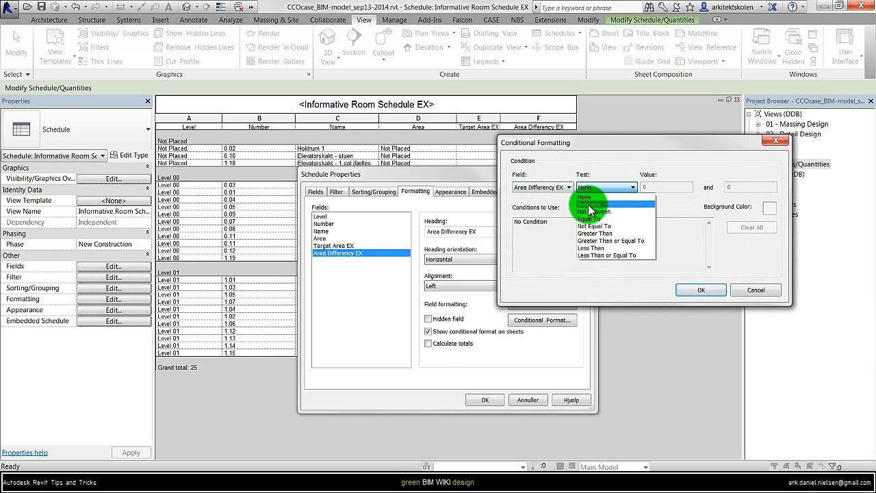
left_click(589, 206)
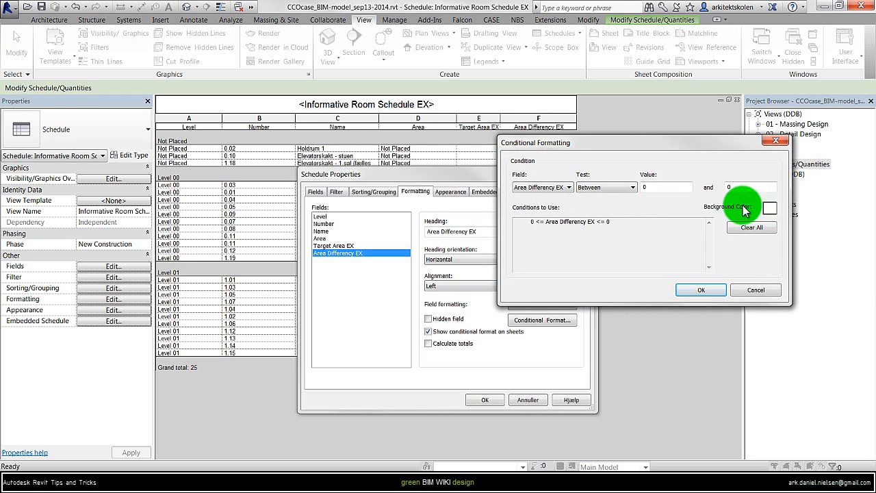
left_click(769, 209)
left_click(546, 232)
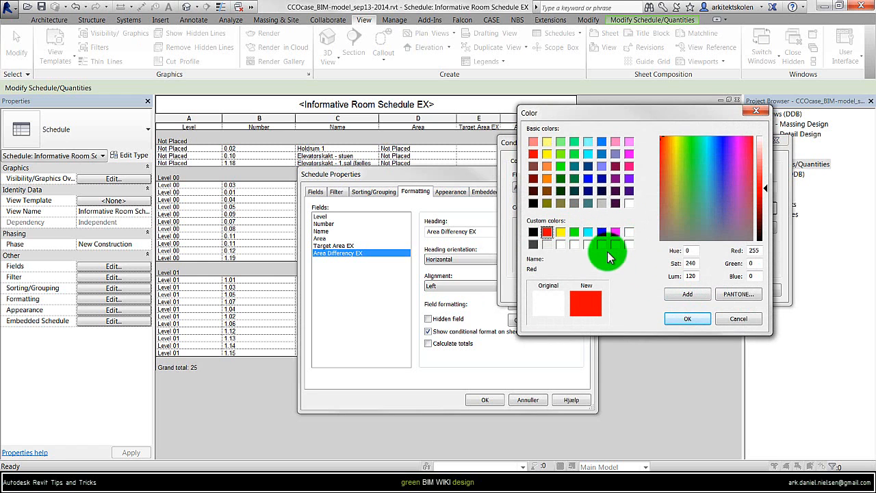
left_click(688, 319)
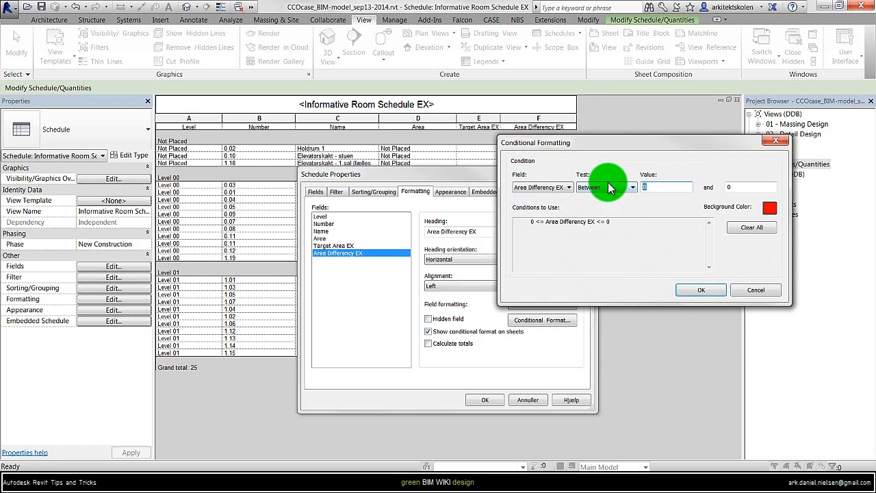
type("95")
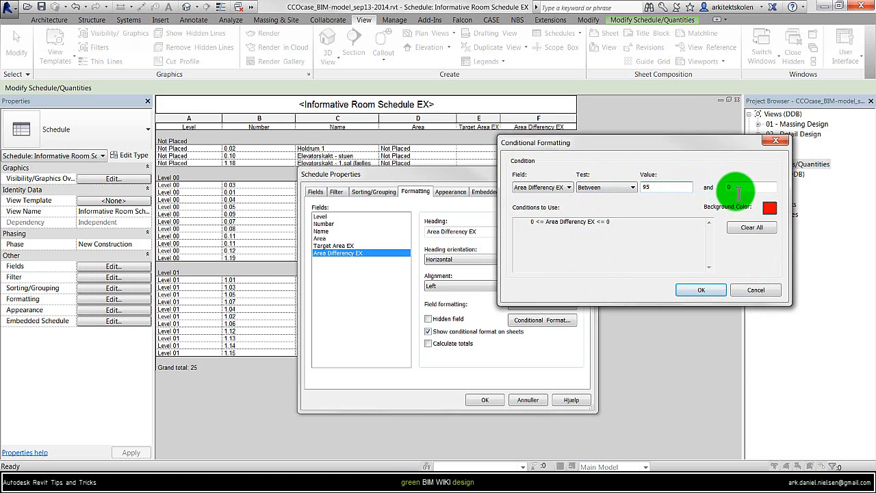
key("Tab")
type("1")
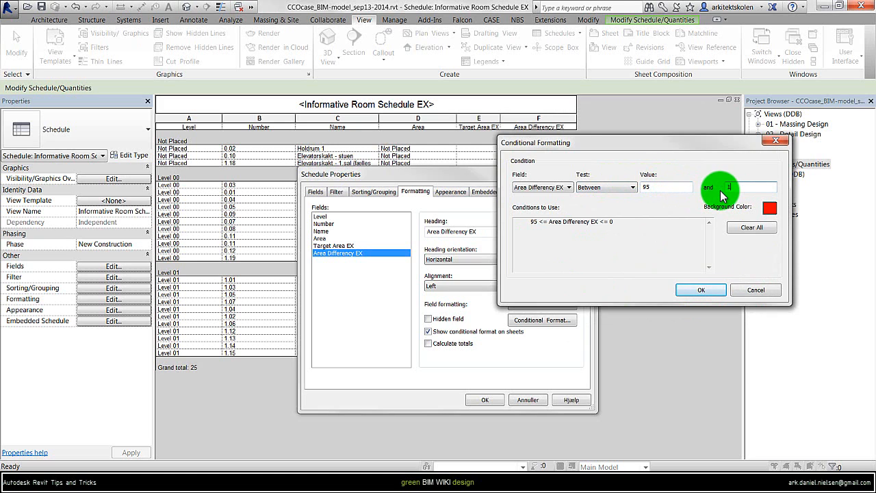
type("05")
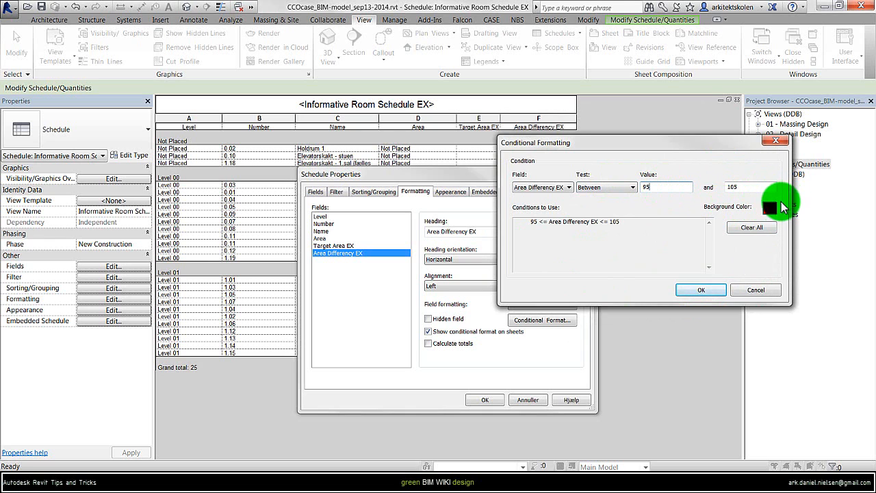
left_click(702, 290)
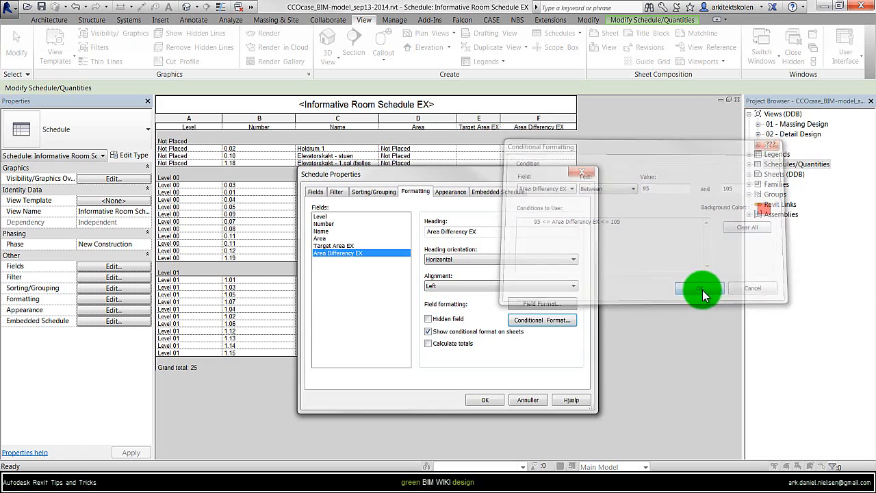
left_click(482, 401)
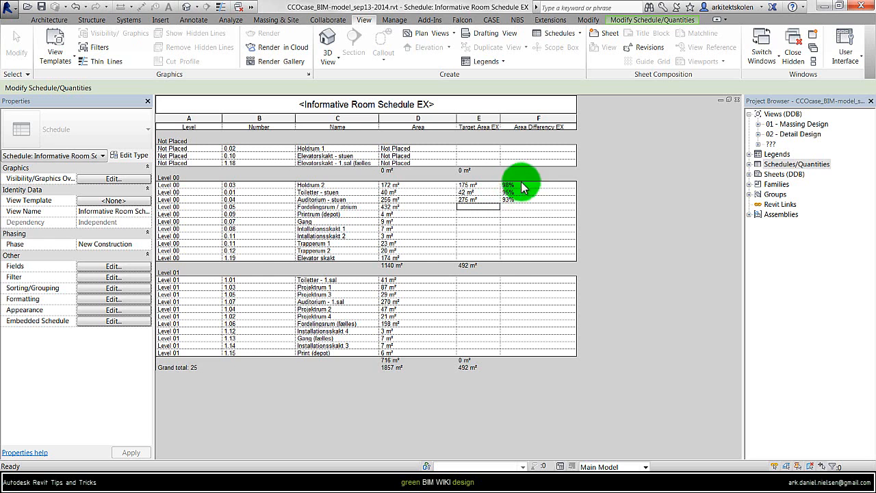
Step: Correct the conditional format range of Area Differency EX to between 95% and 105% and accept the schedule properties
left_click(115, 300)
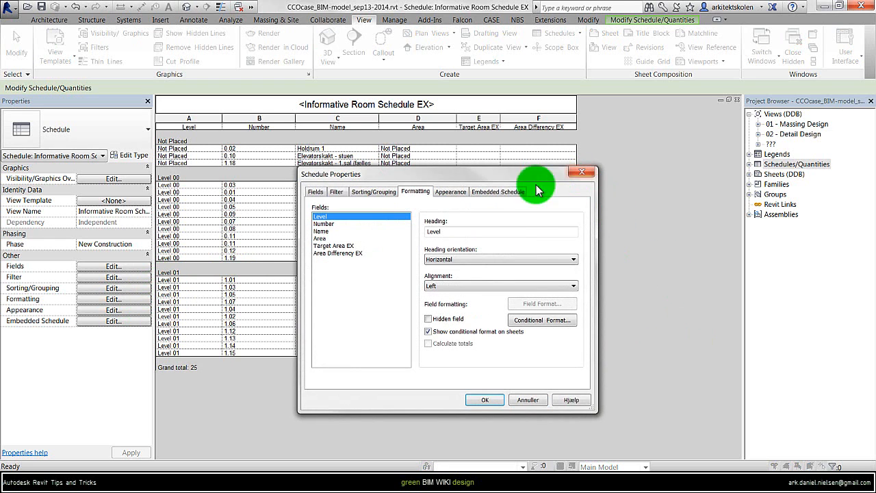
left_click(339, 253)
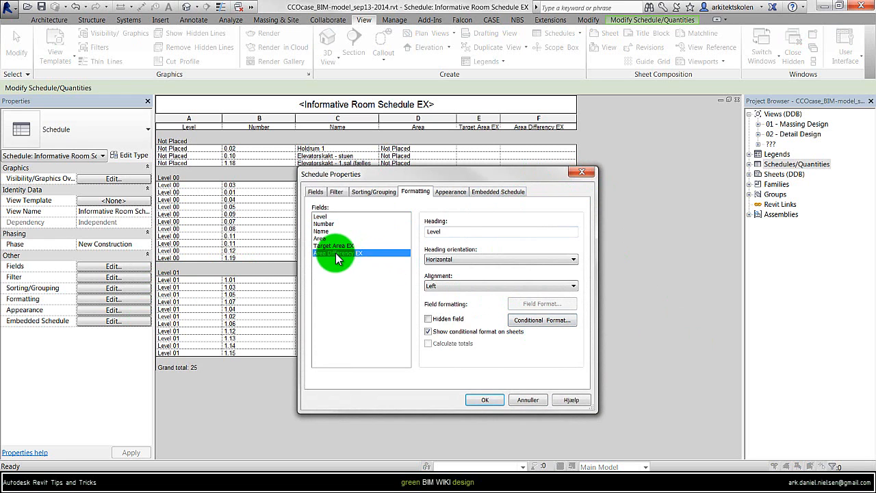
left_click(541, 322)
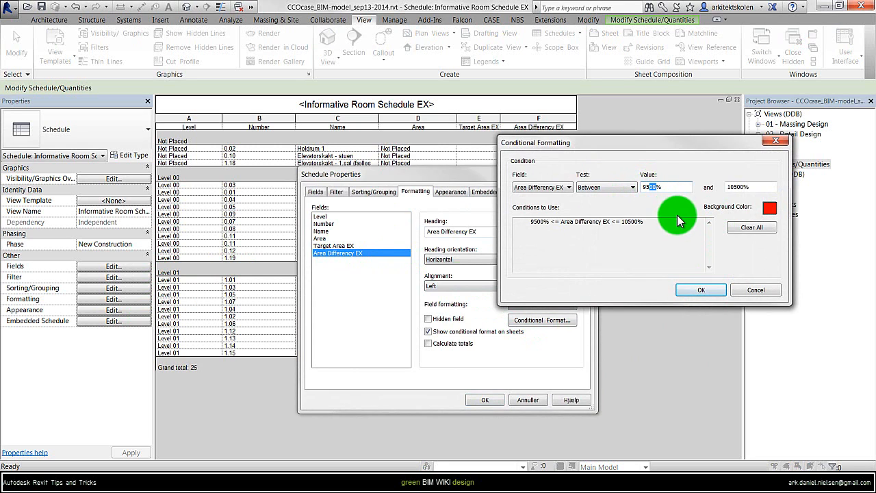
key("BackSpace")
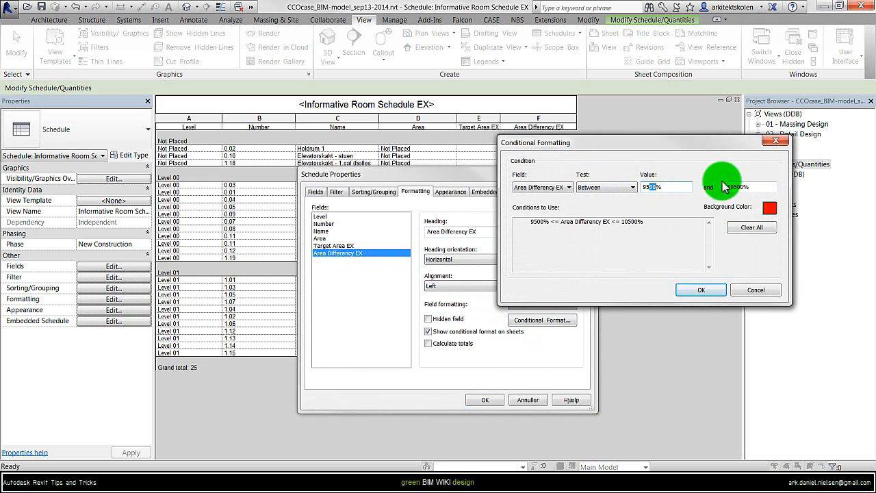
left_click_drag(739, 190, 745, 190)
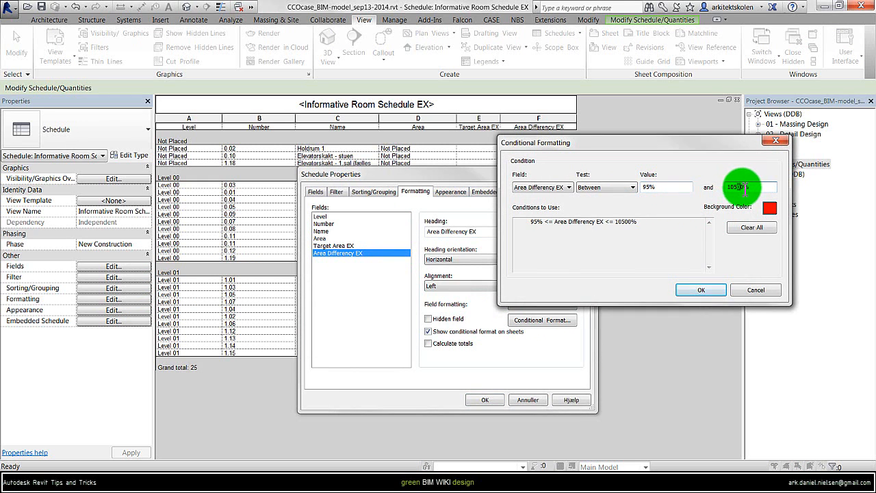
key("BackSpace")
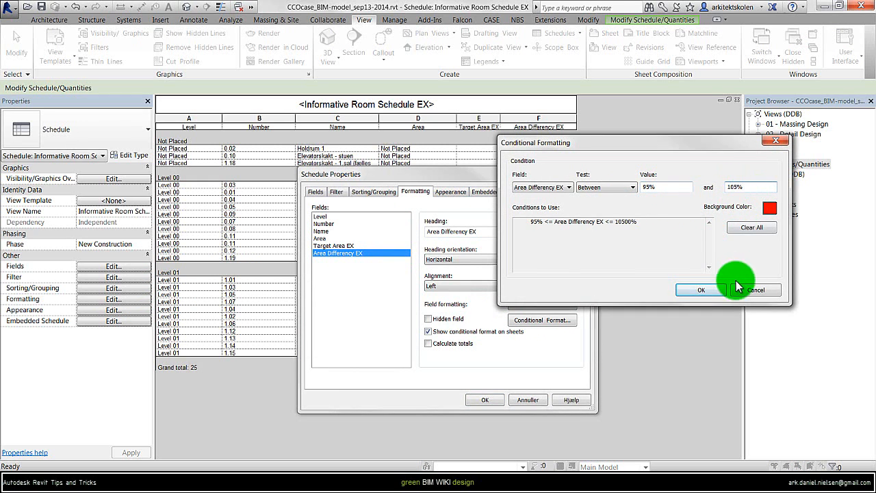
left_click(702, 291)
left_click(487, 399)
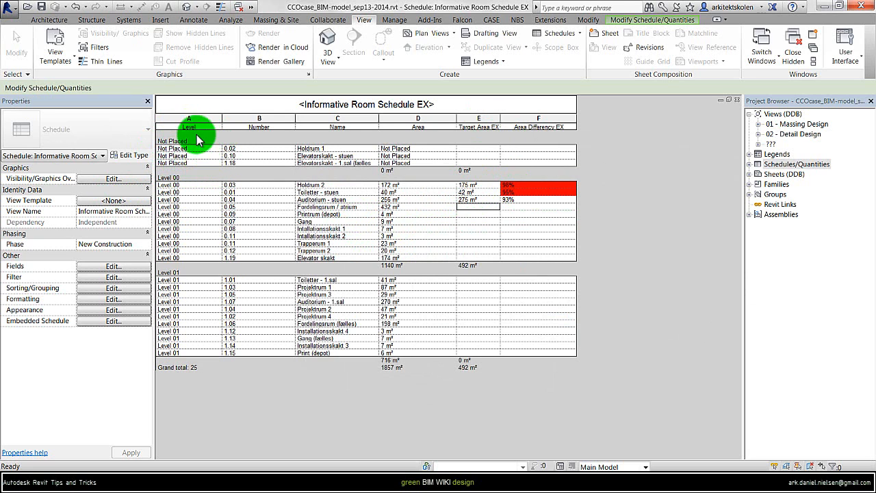
Step: Filter the schedule by Area with the condition is less than 0 and apply it
left_click(112, 277)
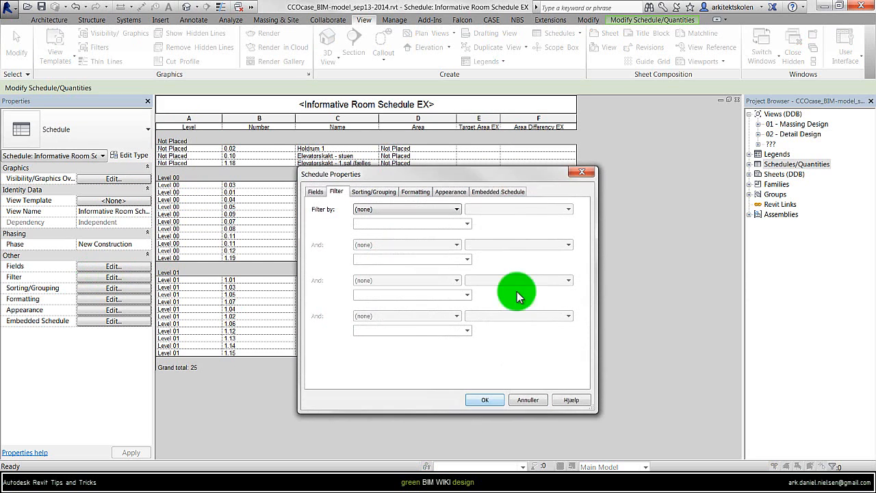
left_click(395, 214)
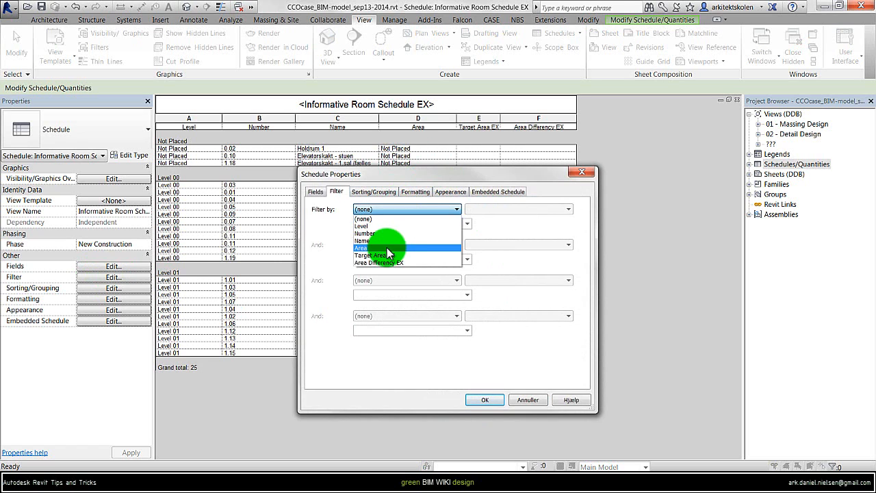
left_click(387, 249)
left_click(482, 209)
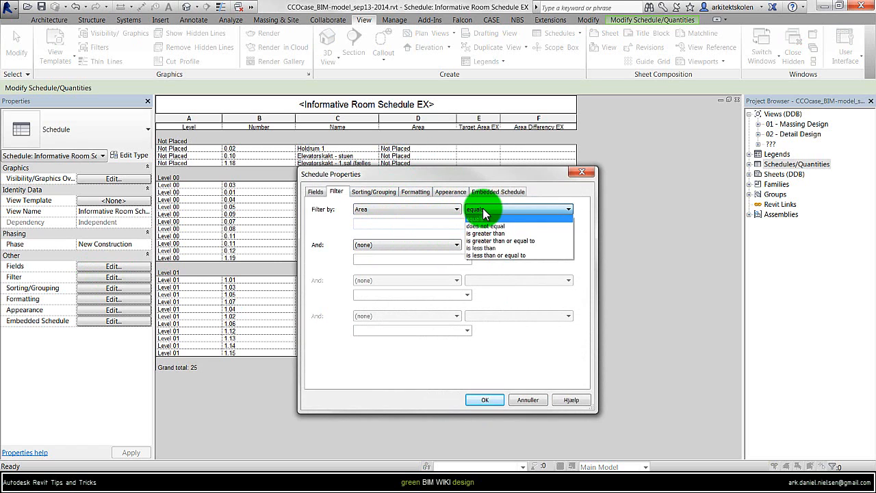
left_click(503, 248)
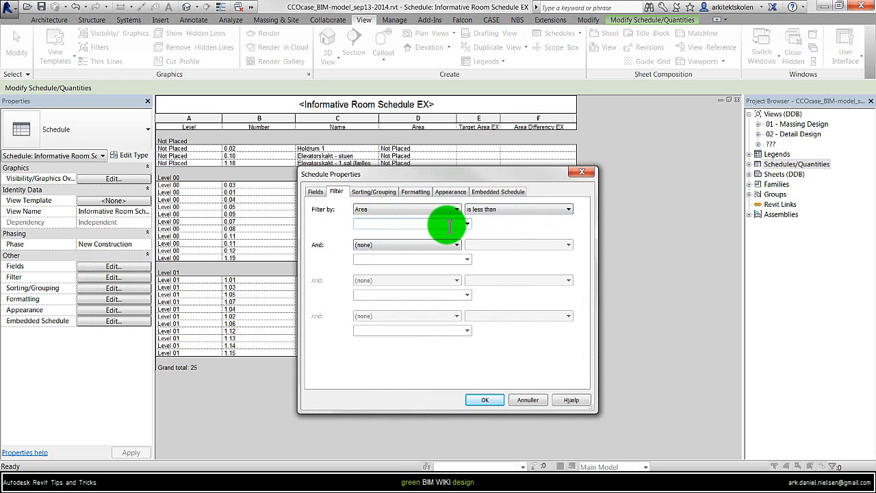
left_click(449, 223)
type("0")
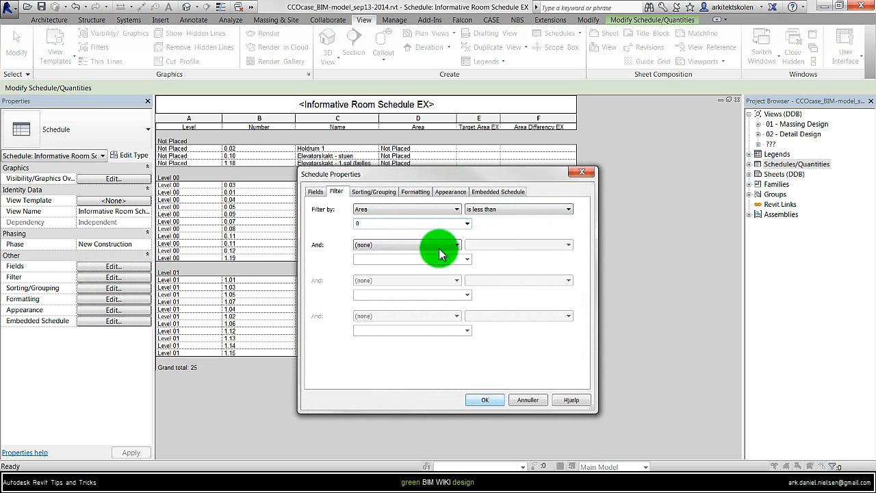
left_click(485, 400)
Step: Change the schedule's Area filter condition to is greater than and apply it
left_click(114, 277)
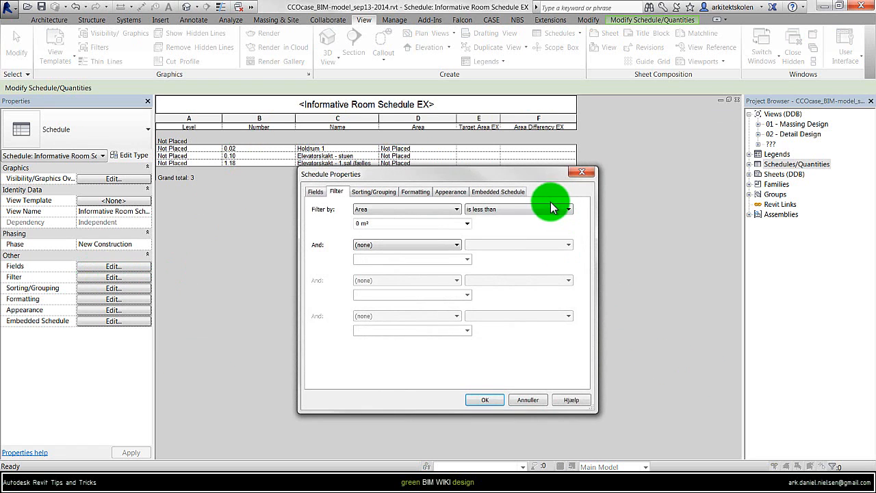
left_click(516, 208)
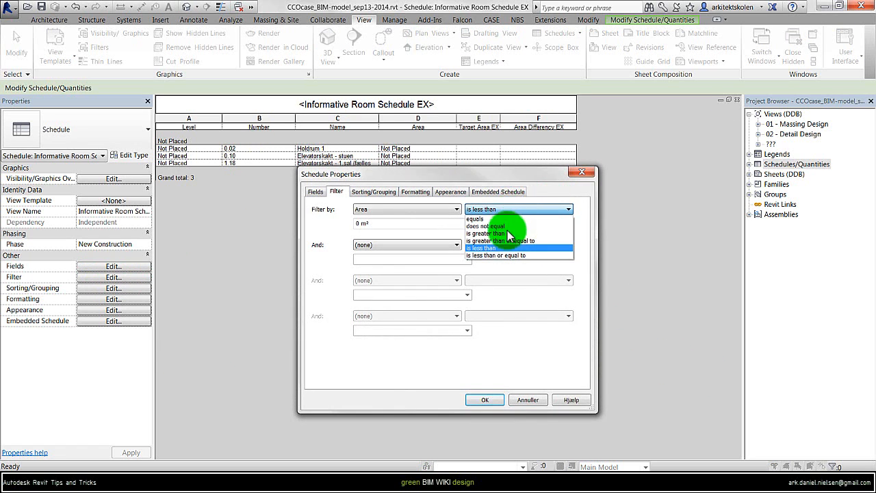
left_click(503, 233)
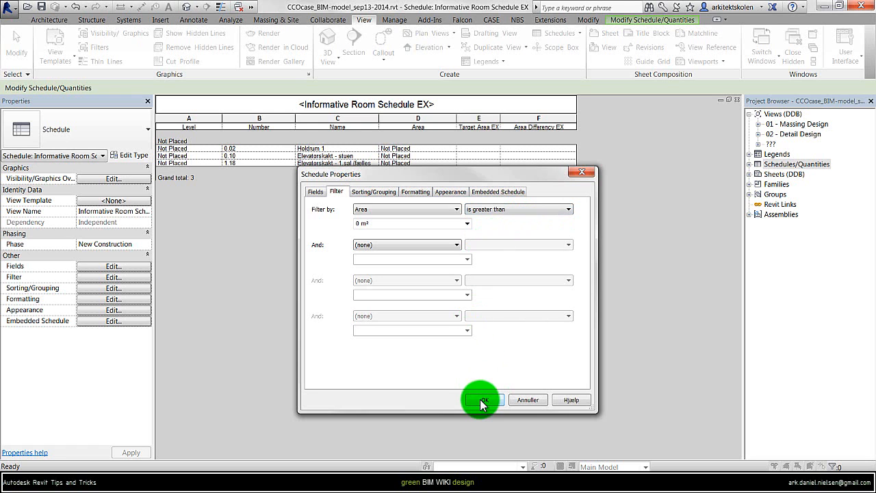
left_click(482, 400)
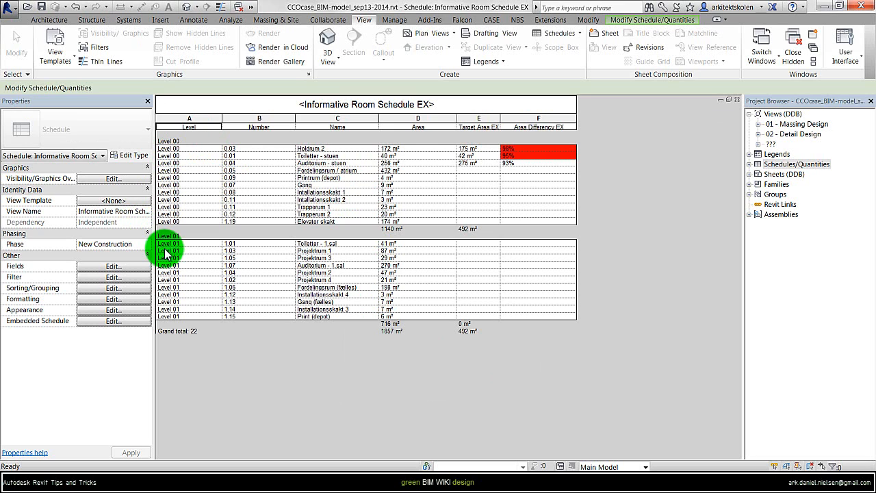
Step: Enter a Target Area EX value of 450 m² for the room Fordelingsrum / atrium
left_click(485, 172)
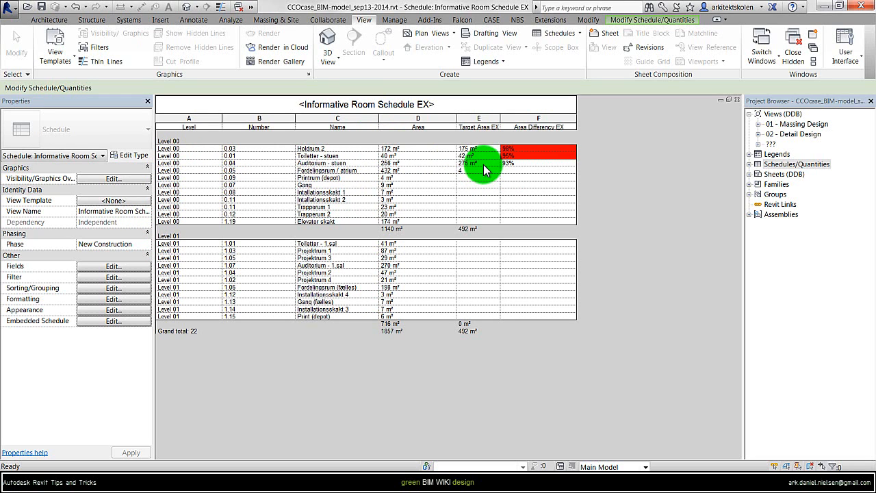
left_click(475, 183)
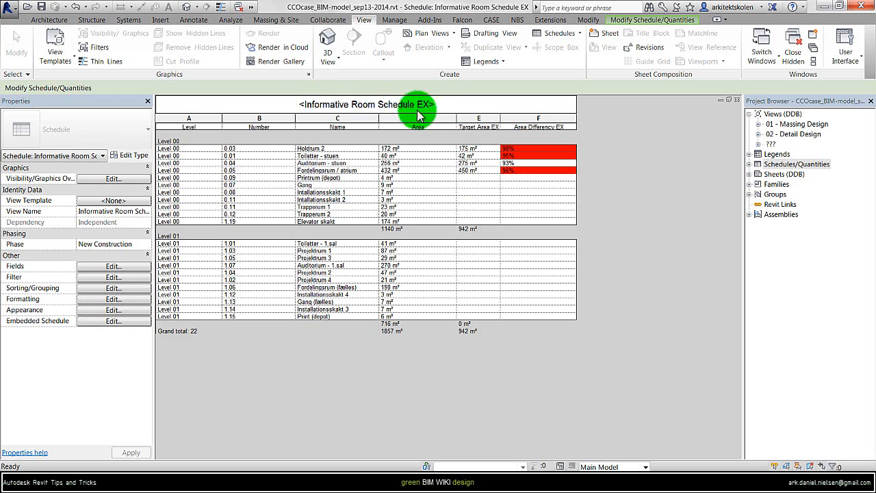